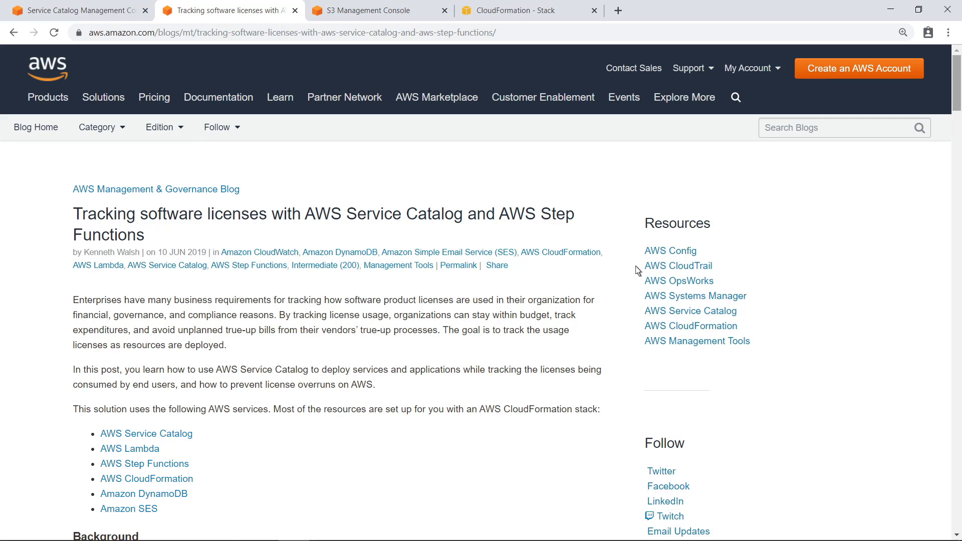
Jump down the blog post to the 'Step 1: Configuring an environment' section.
left_click(957, 258)
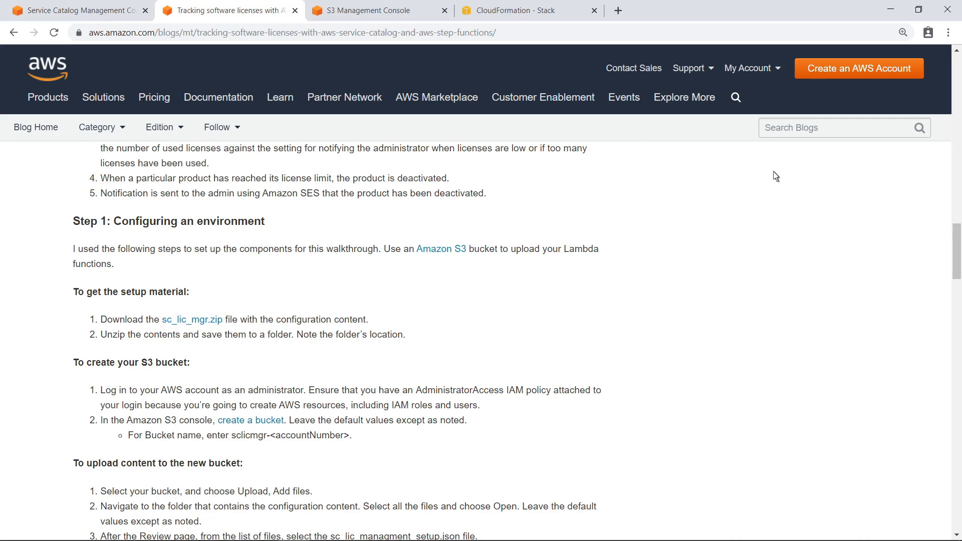
Create an S3 bucket named sclicmgr- followed by the account ID, then open it.
left_click(417, 13)
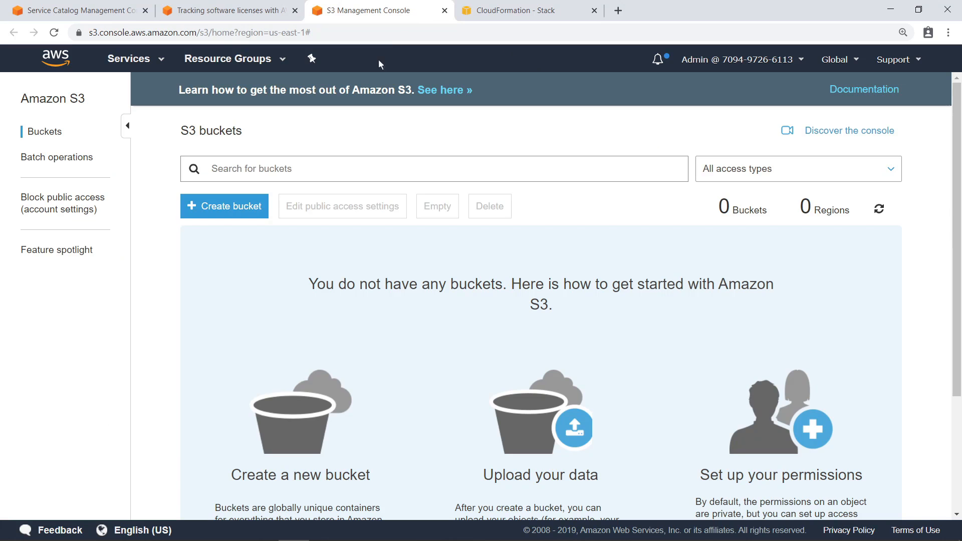
left_click(261, 210)
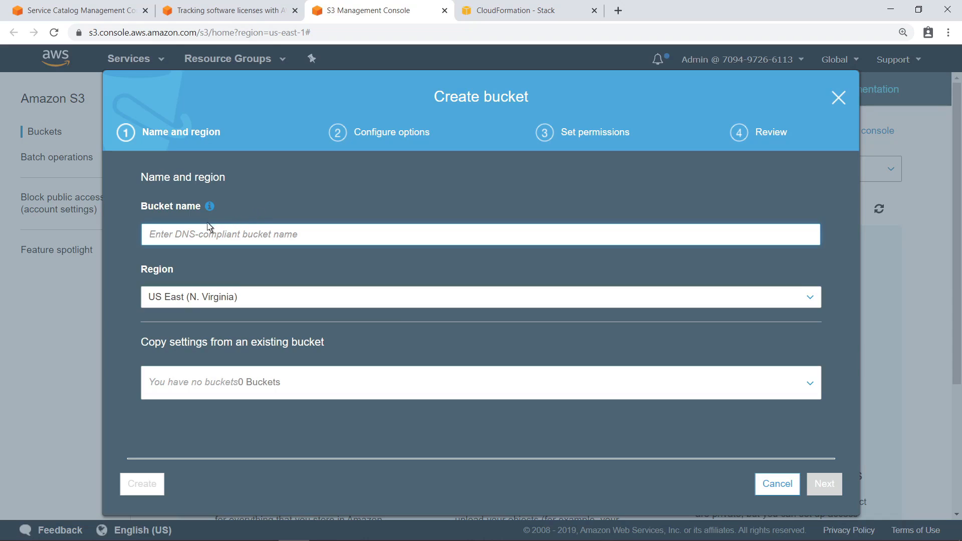
type("sclicmgr-709497266113")
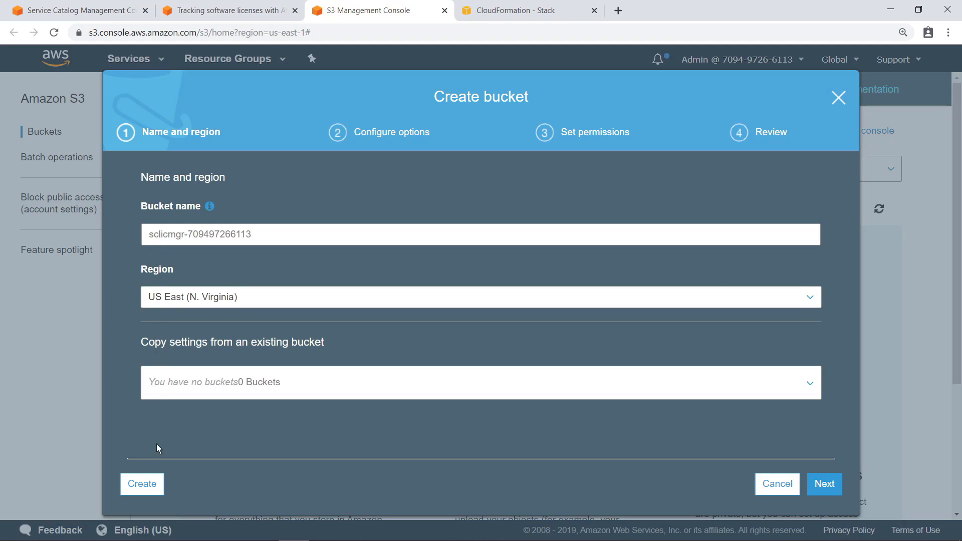
left_click(146, 484)
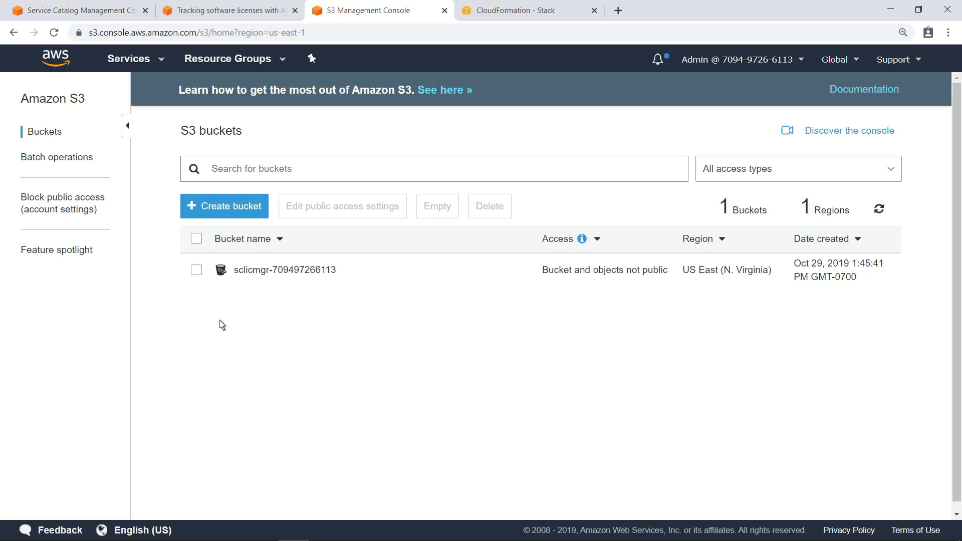
left_click(260, 271)
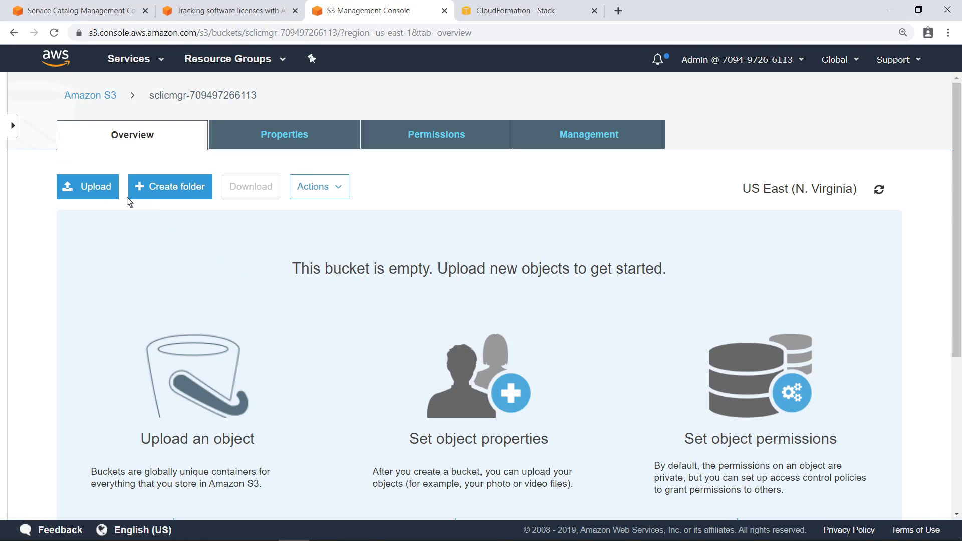
Upload all ten license-manager setup files into the bucket.
left_click(103, 186)
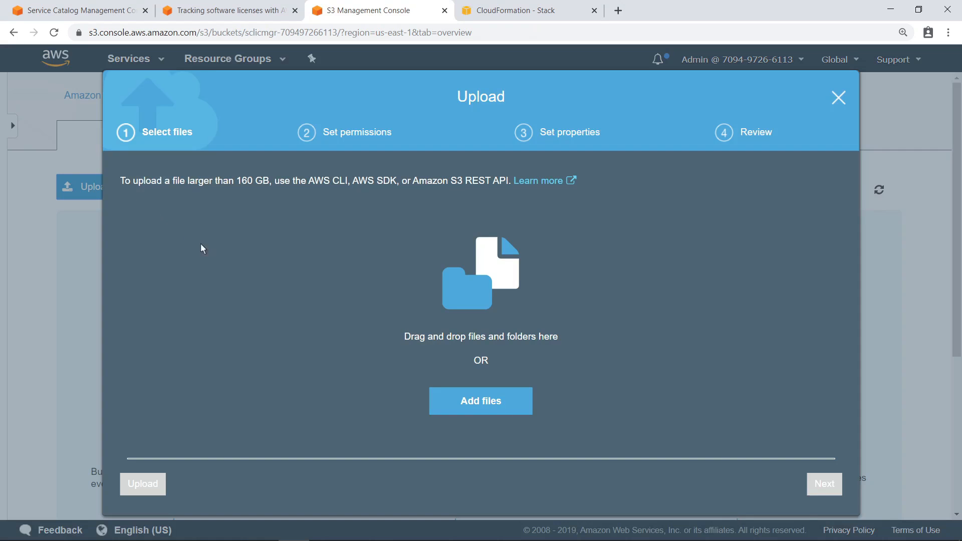
left_click(437, 399)
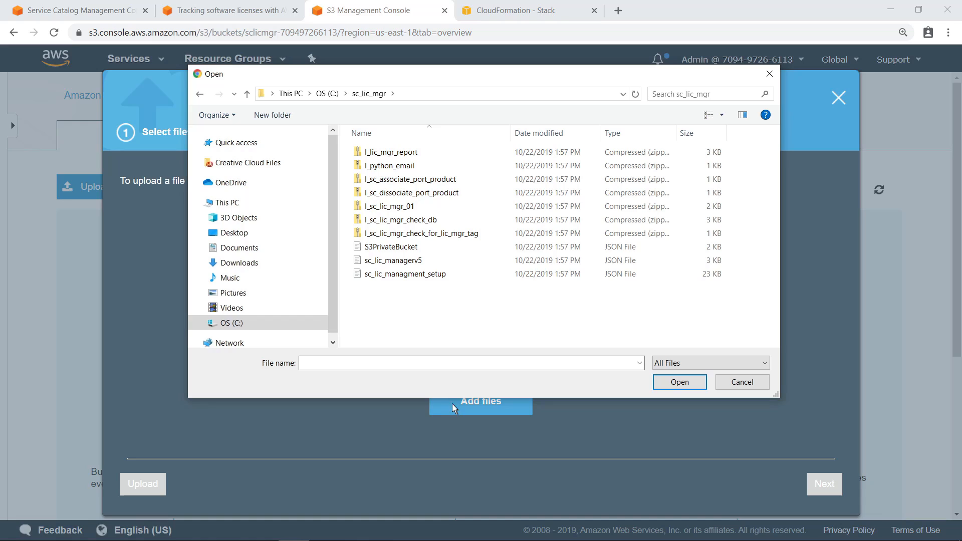
left_click(359, 152)
key("ctrl+a")
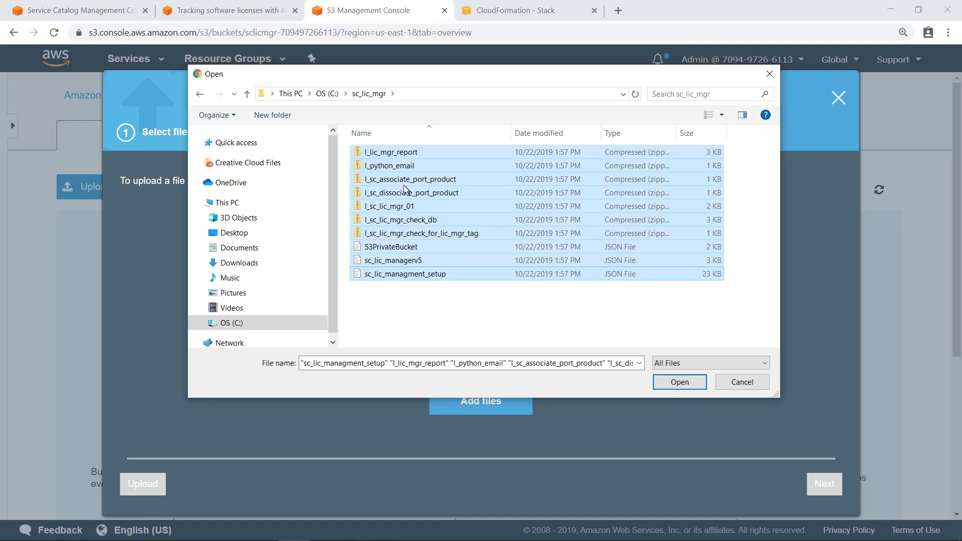
left_click(679, 383)
left_click(163, 484)
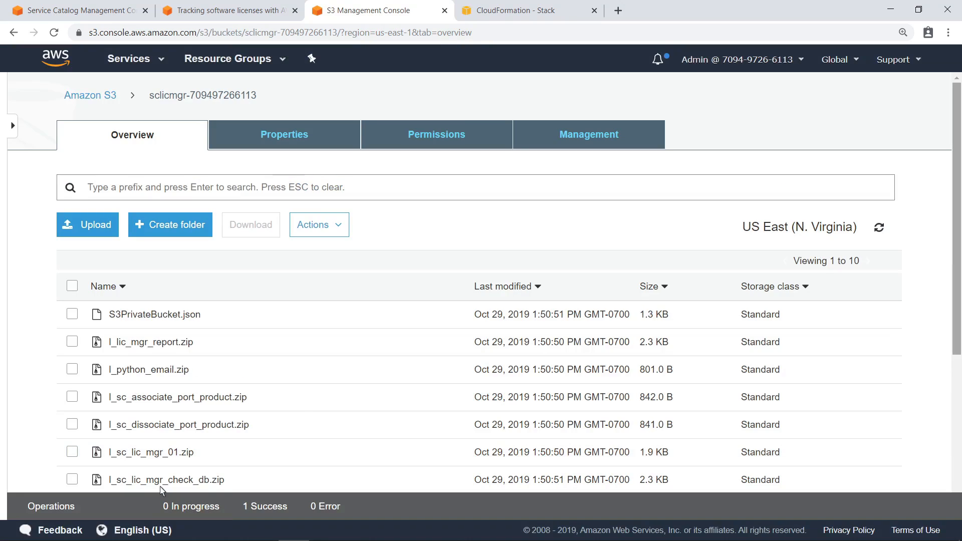
Copy the object URL of sc_lic_managment_setup.json and go to the CloudFormation Stacks page.
scroll(956, 434, "down", 2)
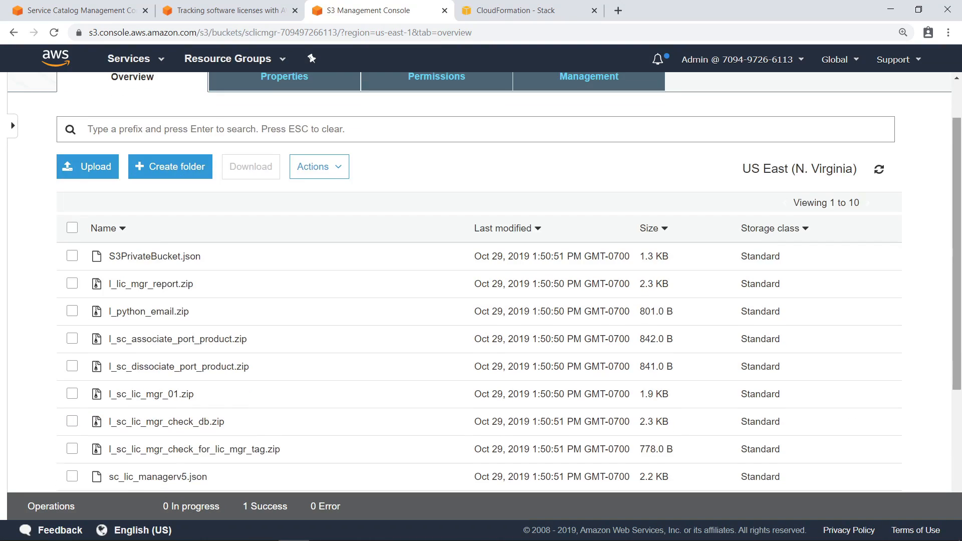
left_click(236, 463)
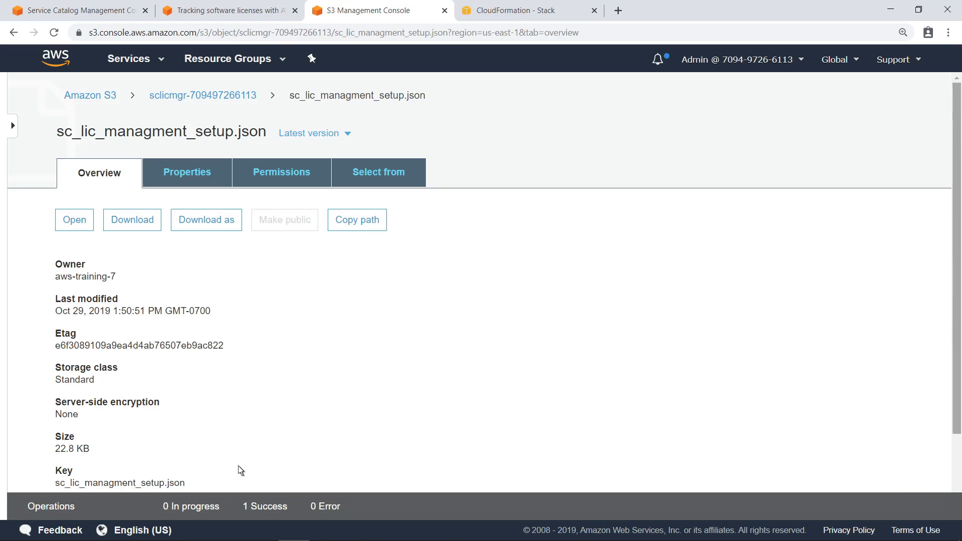
scroll(957, 484, "down", 2)
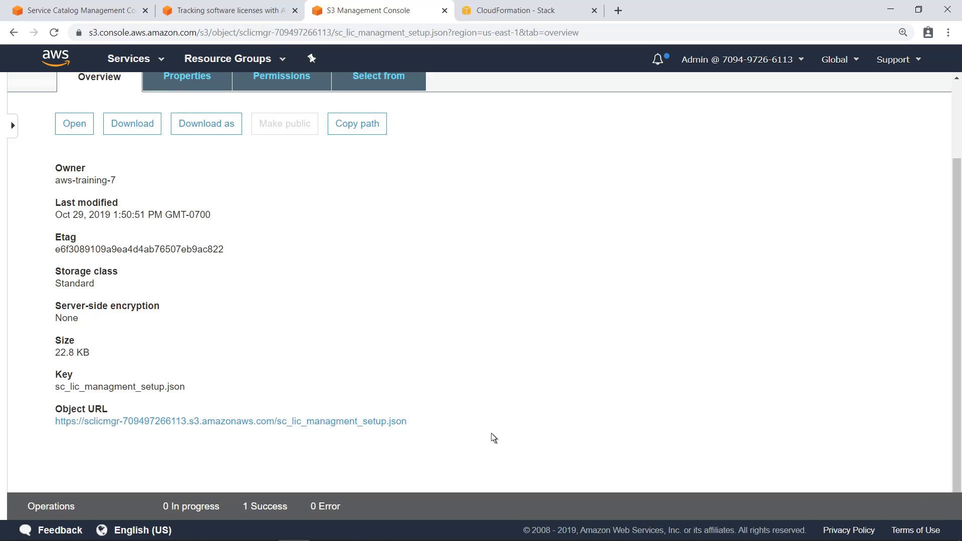
right_click(405, 423)
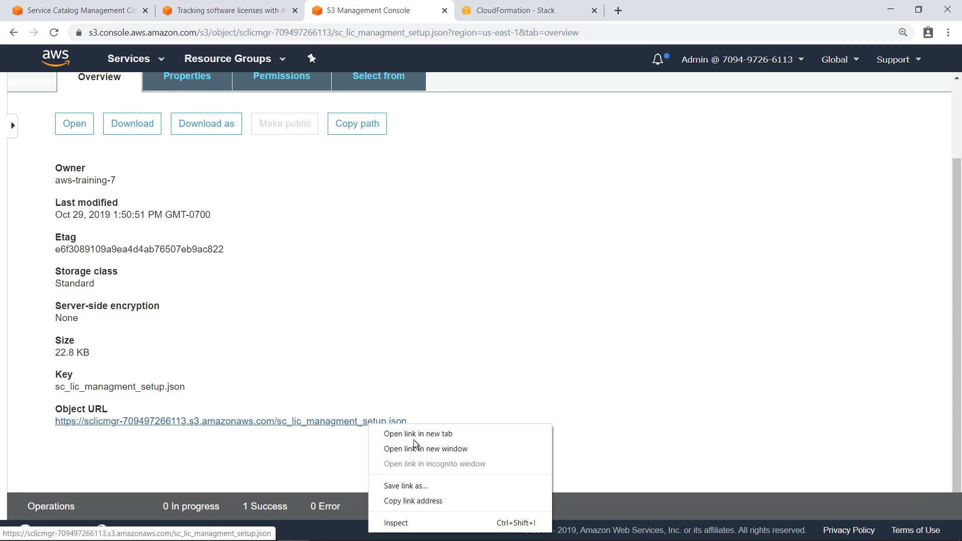
left_click(442, 502)
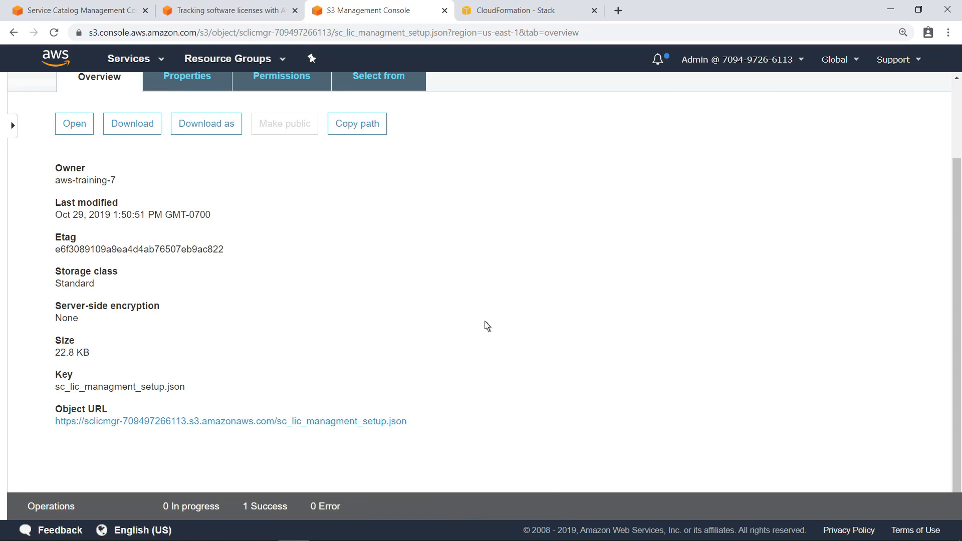
left_click(555, 11)
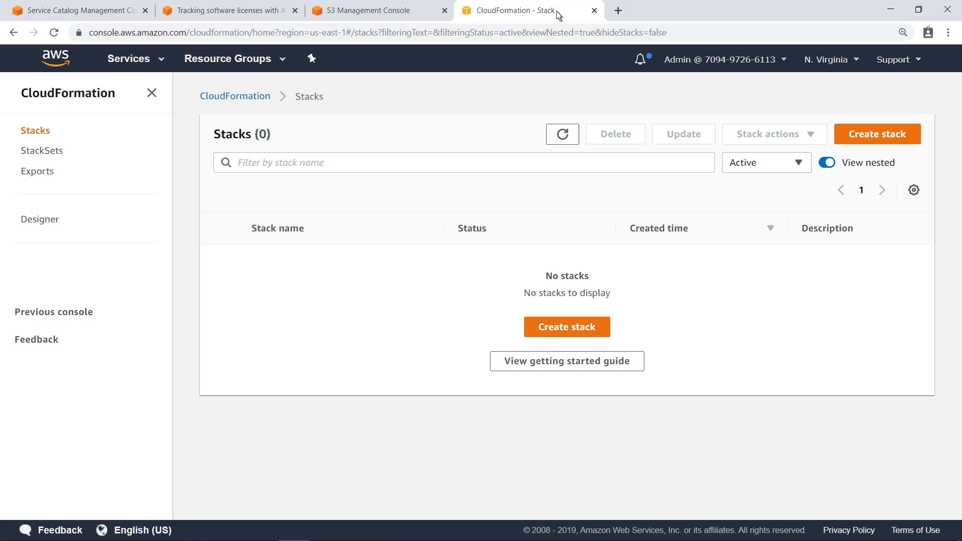
Start a new CloudFormation stack from the pasted sc_lic_managment_setup.json template URL.
left_click(540, 322)
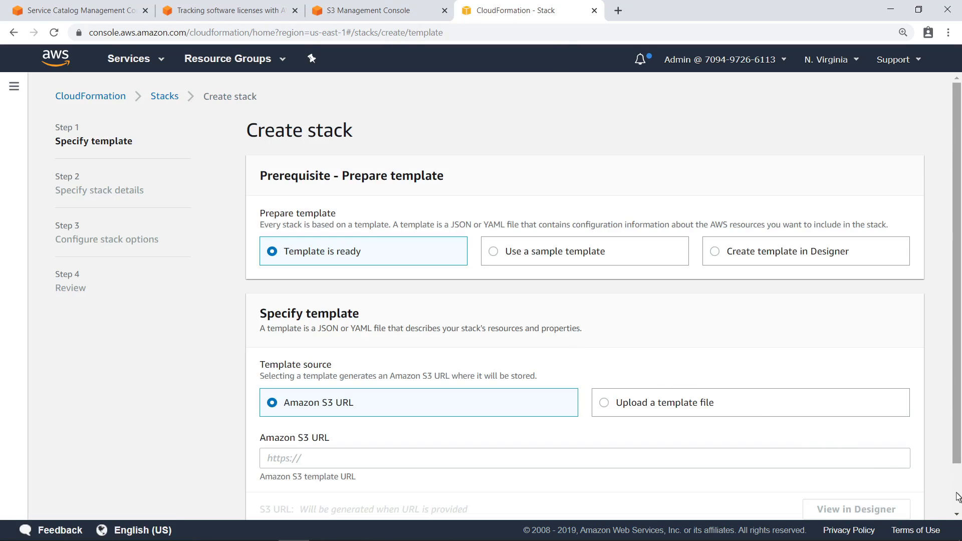
scroll(958, 496, "down", 2)
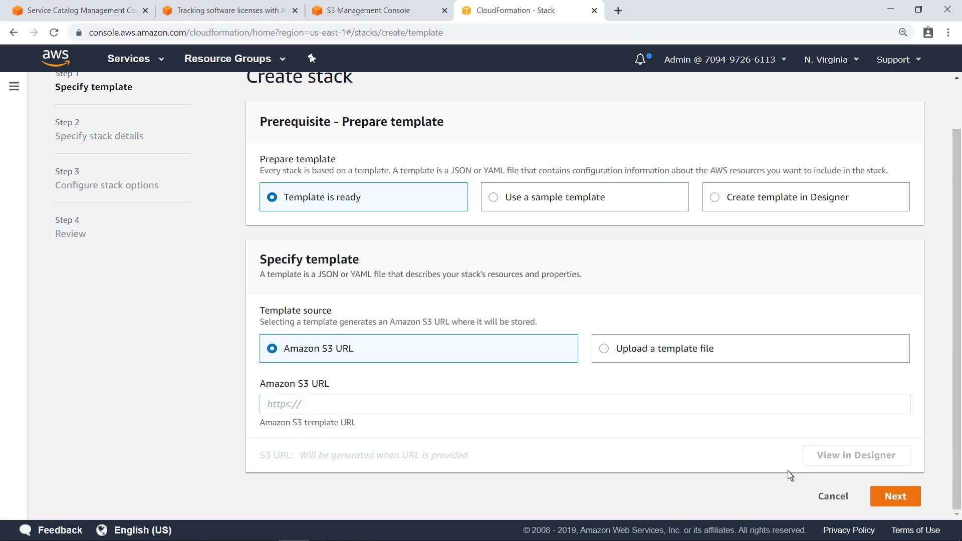
left_click(302, 408)
key("ctrl+v")
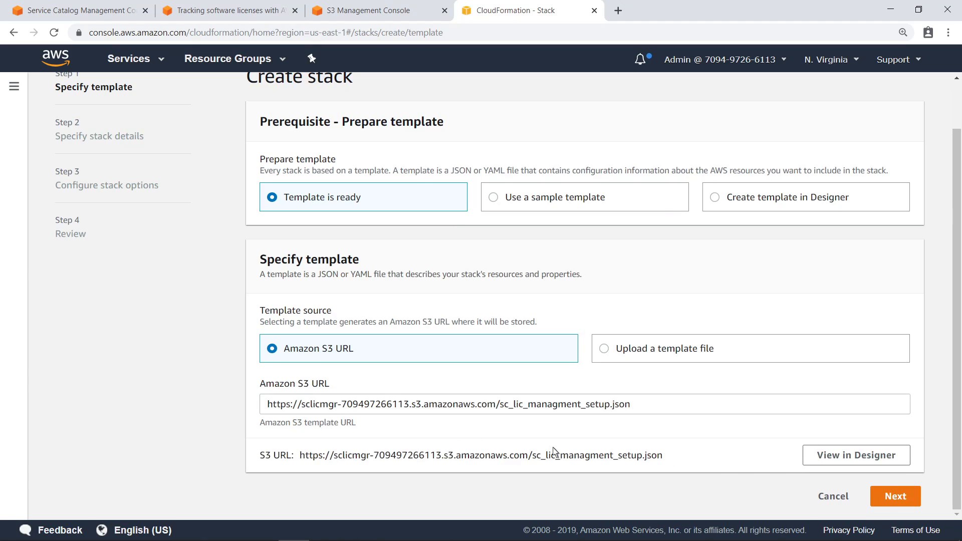
left_click(883, 499)
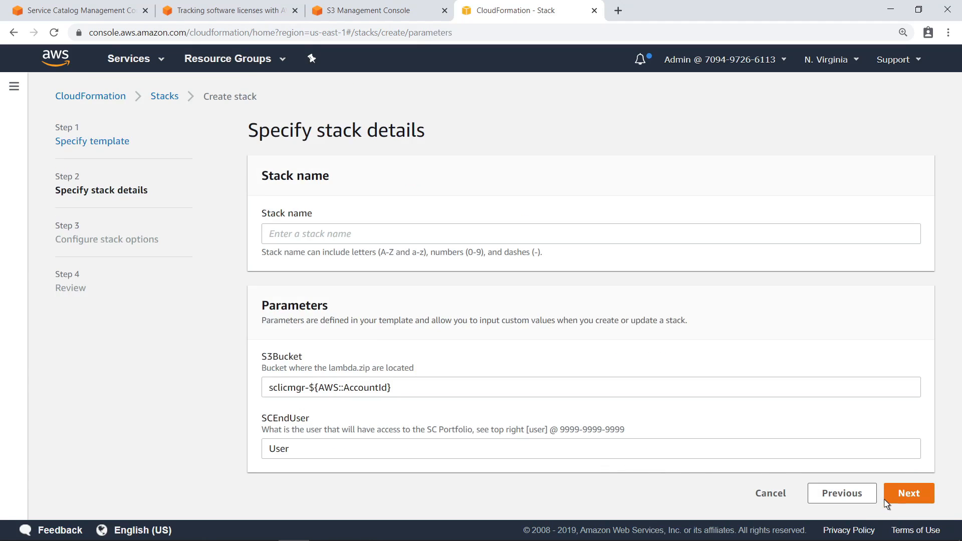
Name the stack ServiceCatalogLicenseManager, set S3Bucket to the sclicmgr- bucket and SCEndUser to Admin.
left_click(291, 235)
type("ServiceCatalogLicenseManager")
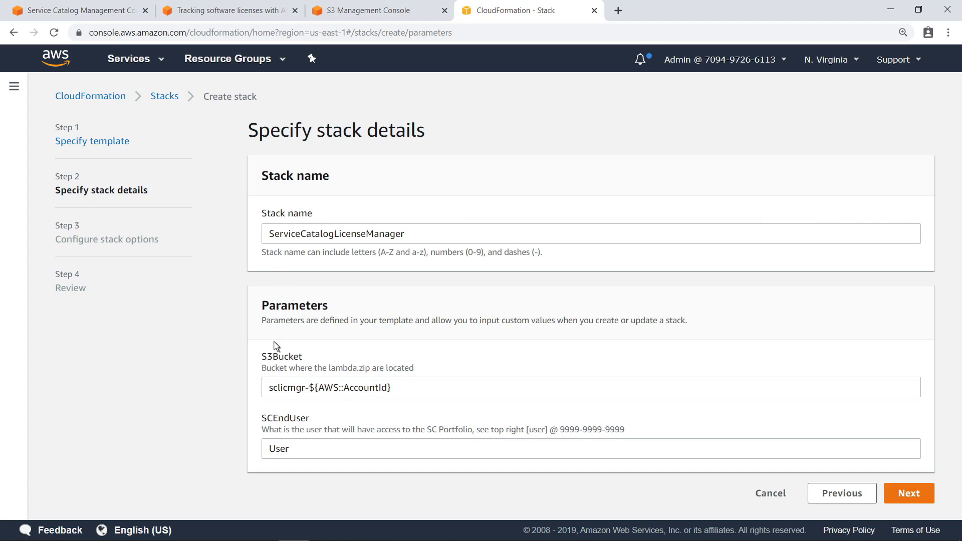
triple_click(271, 391)
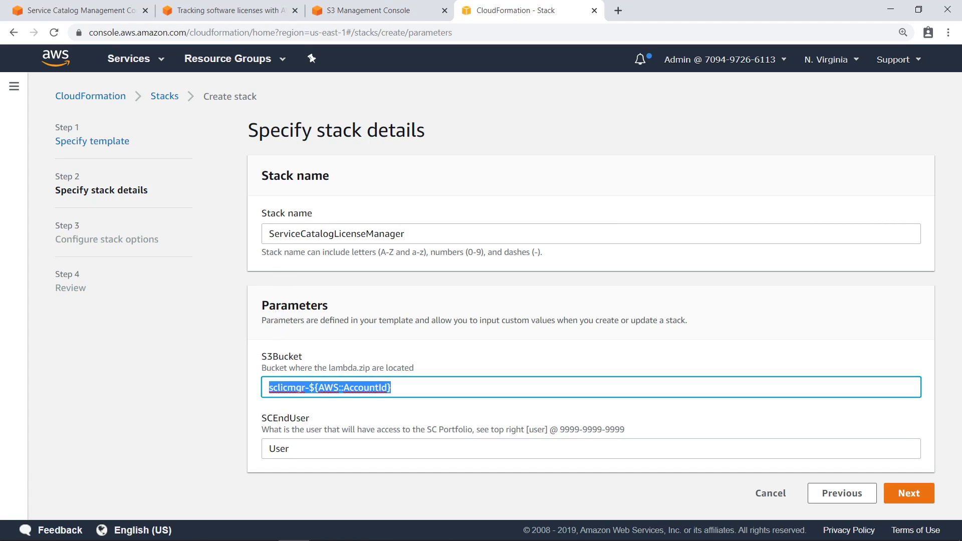
type("sclicmgr-709497266113")
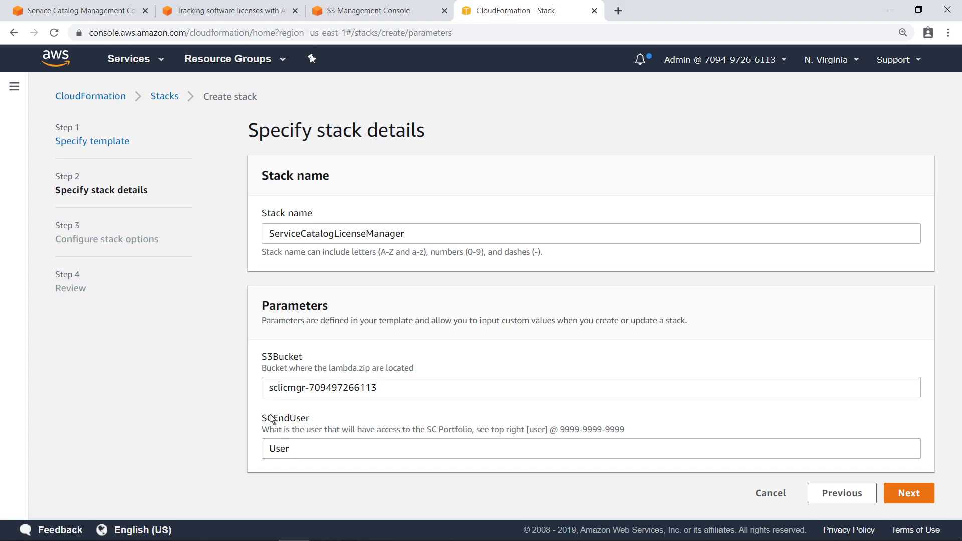
triple_click(271, 453)
type("Admin")
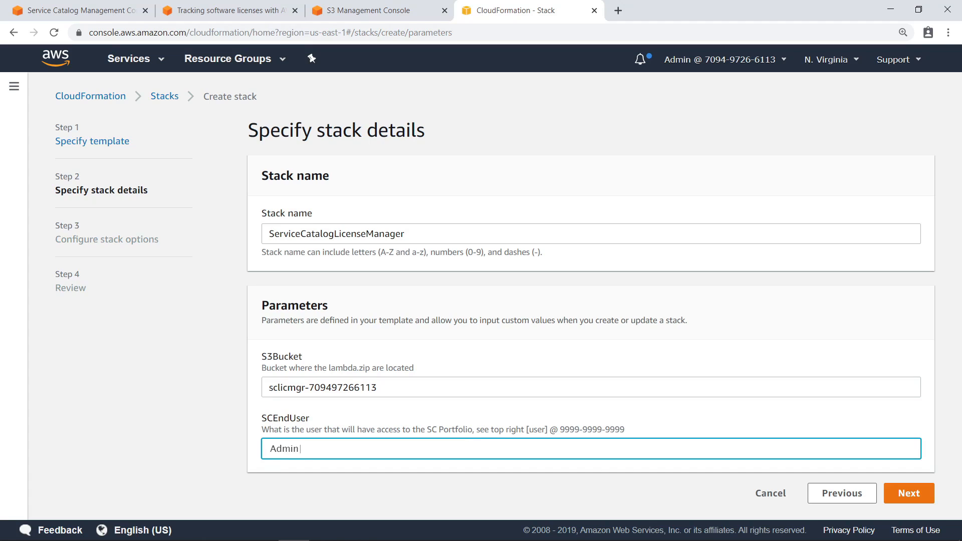
Pass the options and review pages, acknowledge IAM resource creation, and create the stack.
left_click(901, 496)
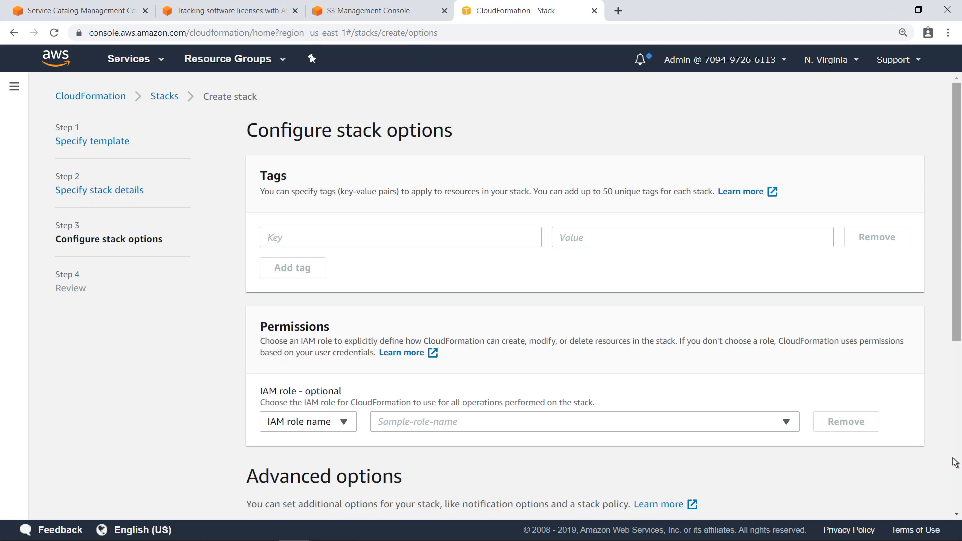
scroll(954, 462, "down", 6)
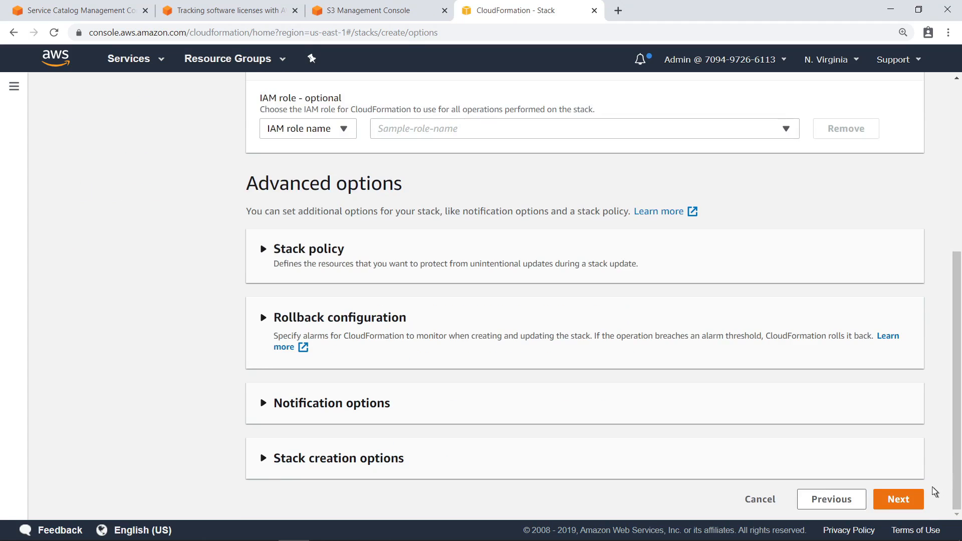
left_click(919, 501)
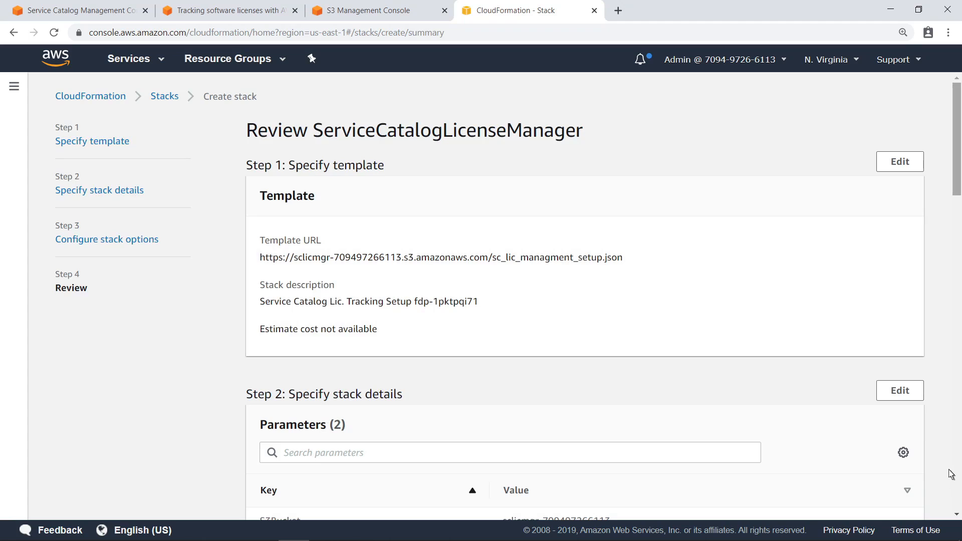
scroll(951, 471, "down", 10)
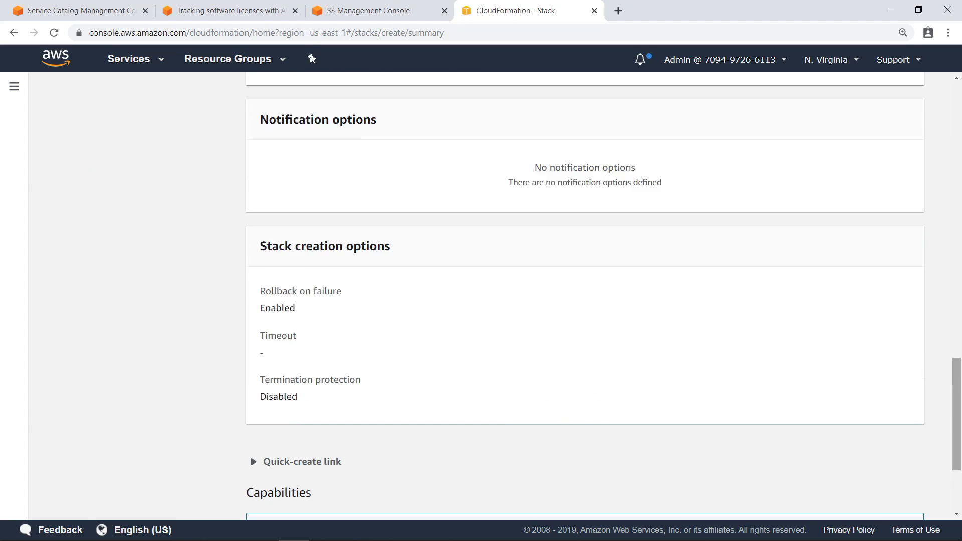
scroll(585, 295, "down", 3)
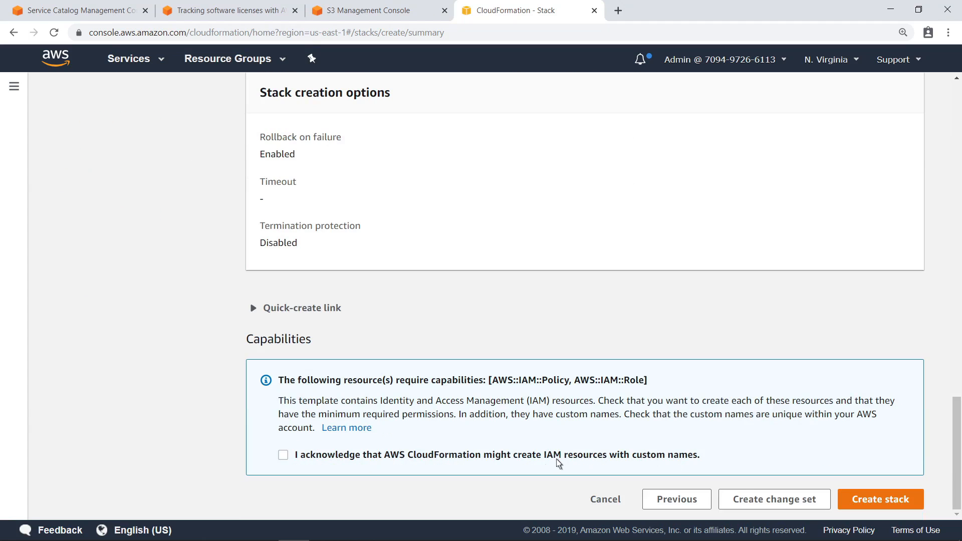
left_click(284, 456)
left_click(852, 503)
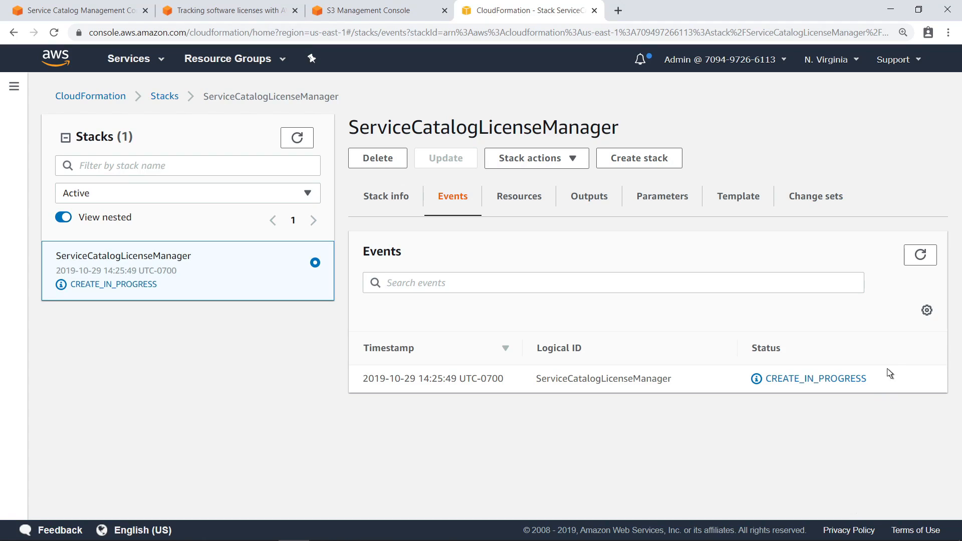
Refresh events until CREATE_COMPLETE, then copy SCPrivBucket product ID prod-rwcrojps4ezn4 from Outputs.
left_click(920, 255)
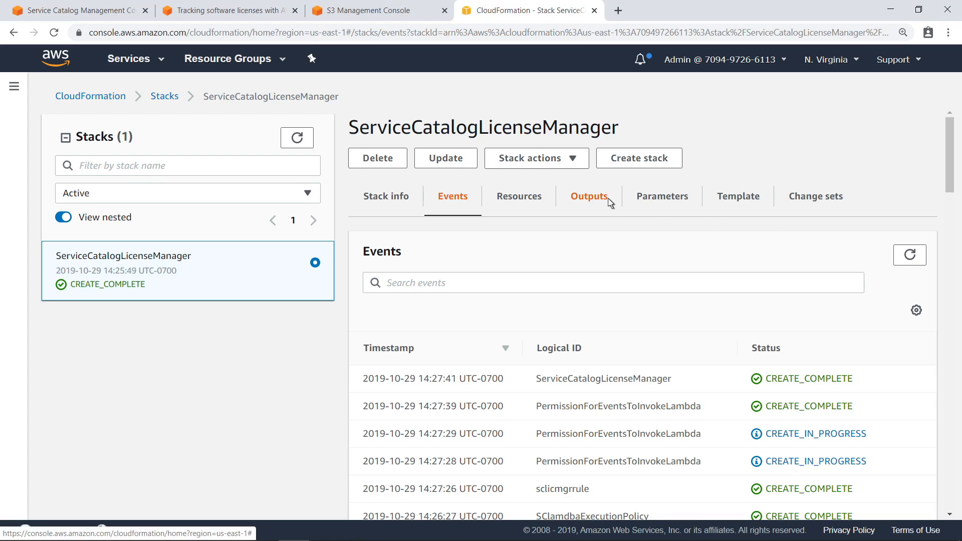
left_click(589, 197)
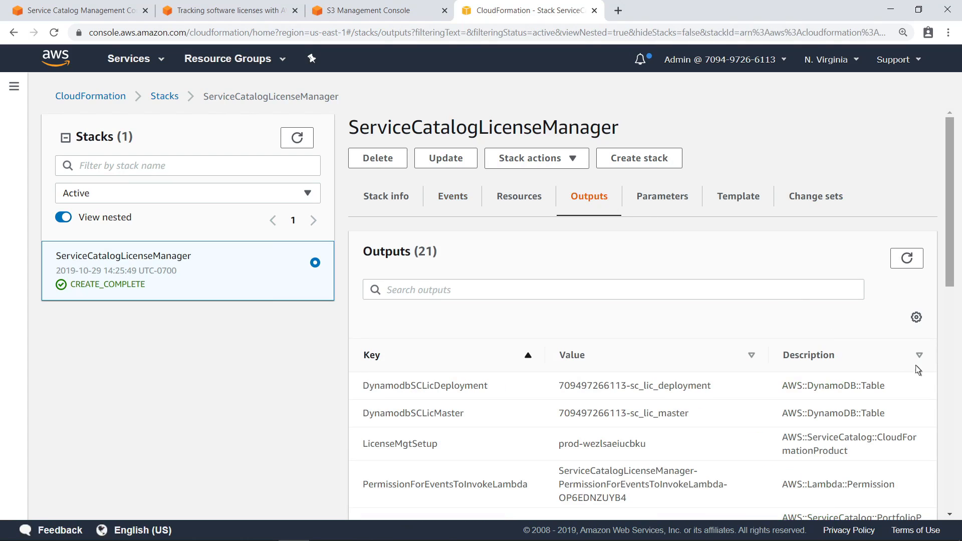
scroll(957, 390, "down", 5)
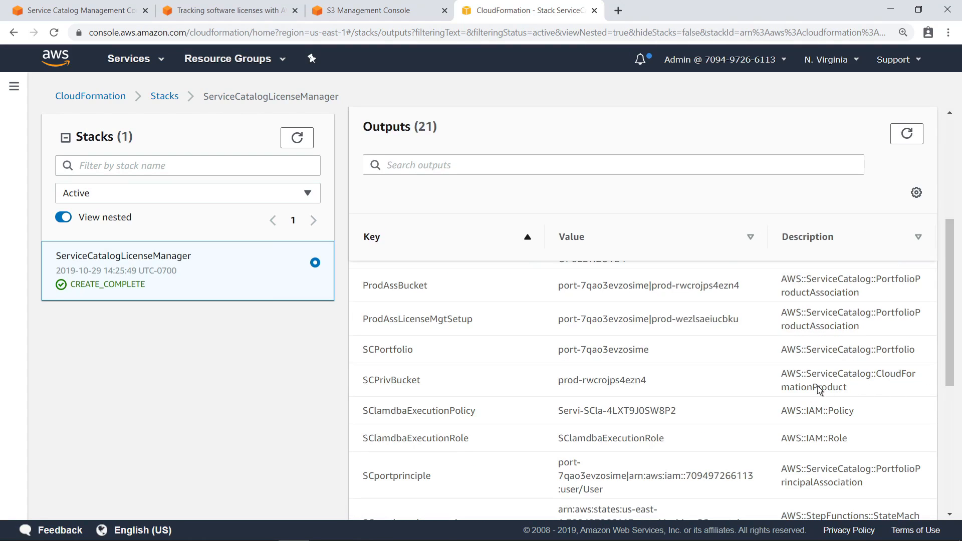
left_click_drag(647, 381, 558, 380)
key("ctrl+c")
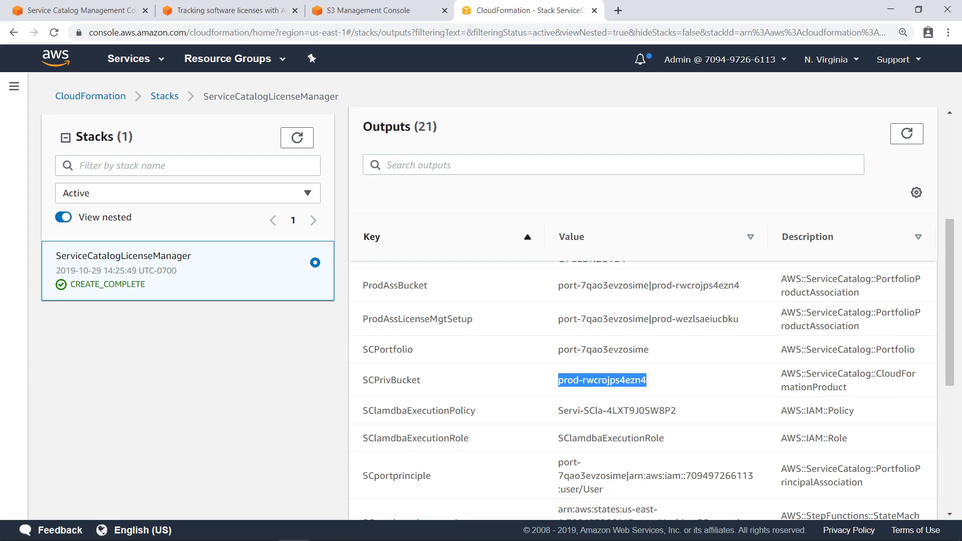
left_click(648, 389)
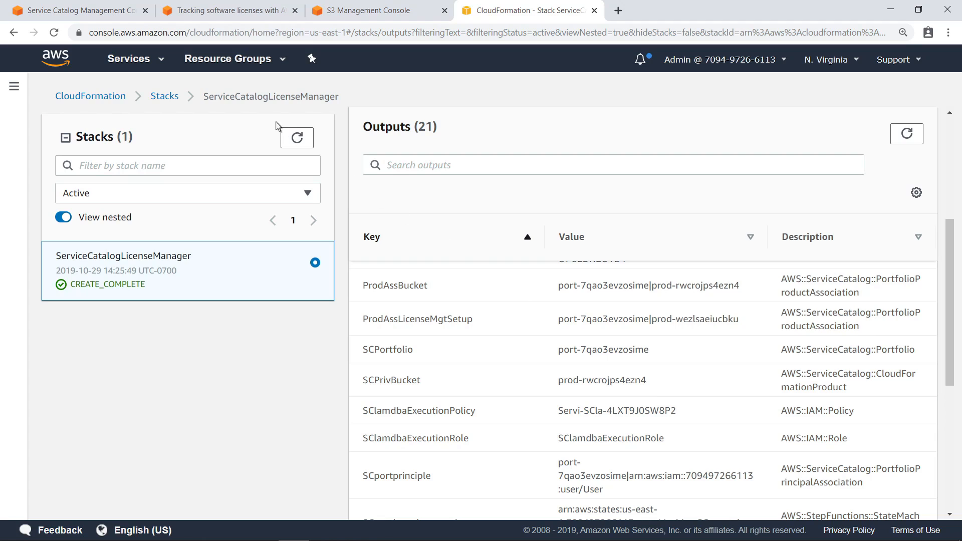
Launch the LicenseMgtSetup product with provisioned product name ServiceCatalogLicenseManager, keeping version V1.
left_click(124, 15)
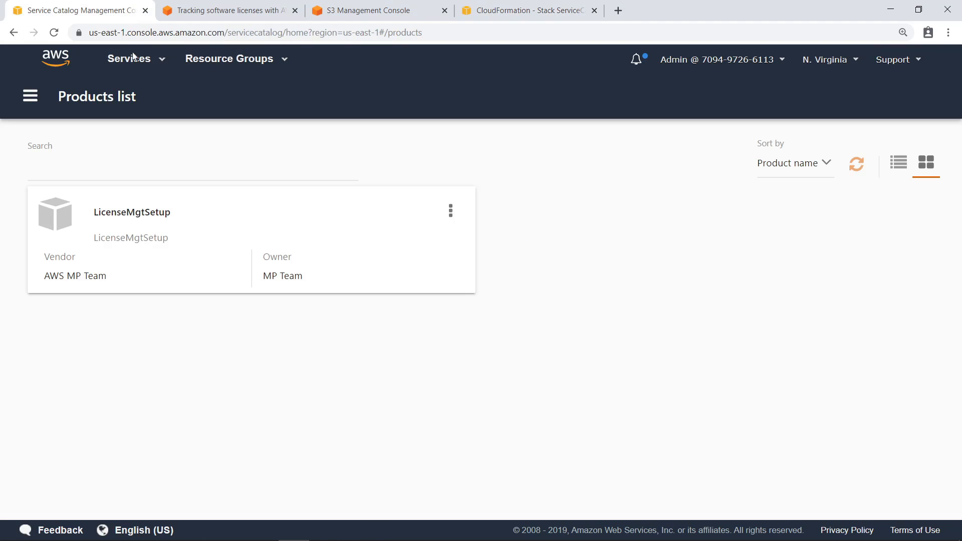
left_click(171, 213)
left_click(126, 321)
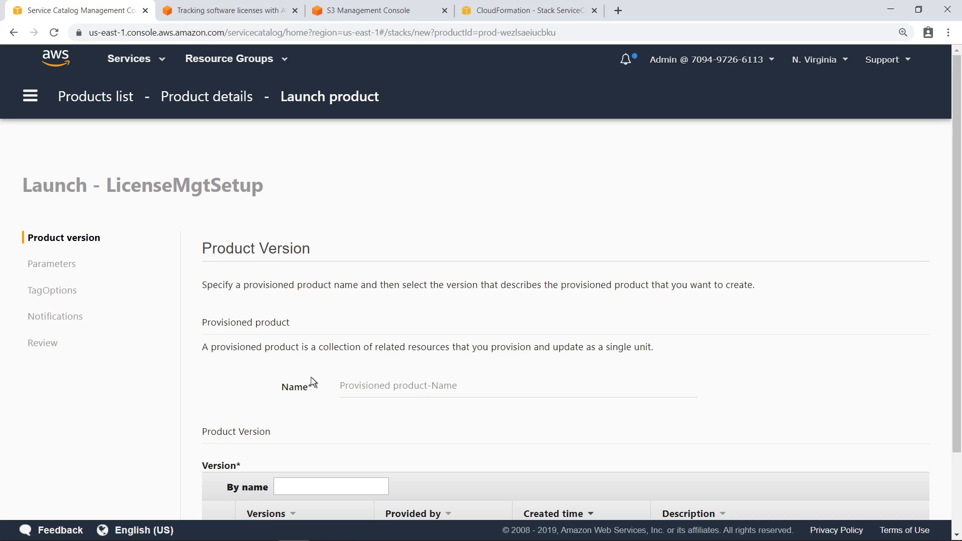
left_click(354, 393)
type("ServiceCatalogLicenseManager")
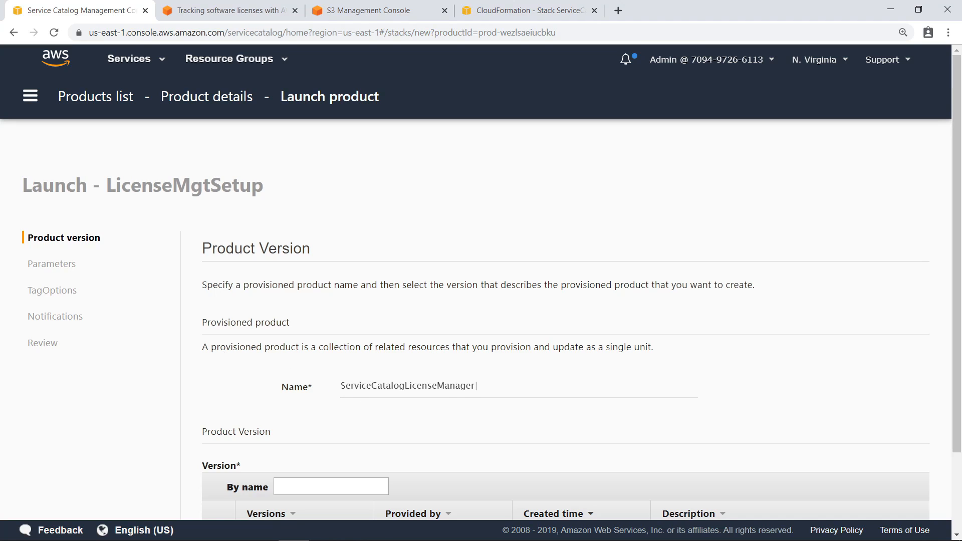
scroll(957, 500, "down", 2)
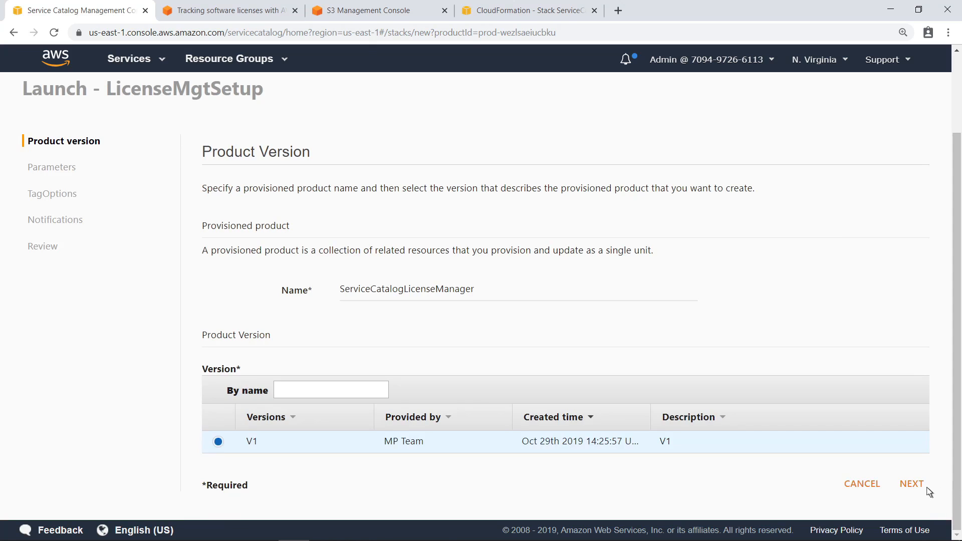
Enter the copied SCPrivBucket product ID, the owner's e-mail, and license name S3-Bucket-Licenses.
left_click(910, 484)
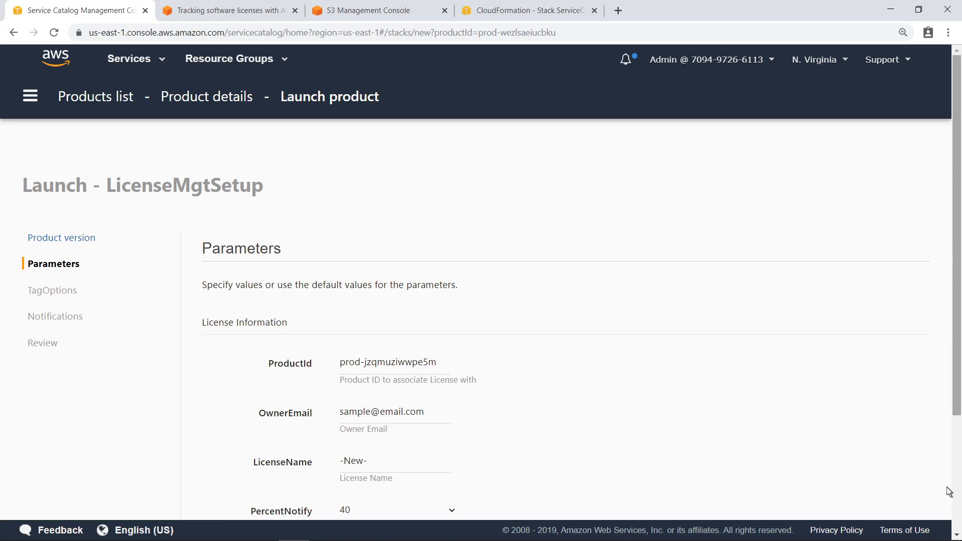
scroll(956, 492, "down", 3)
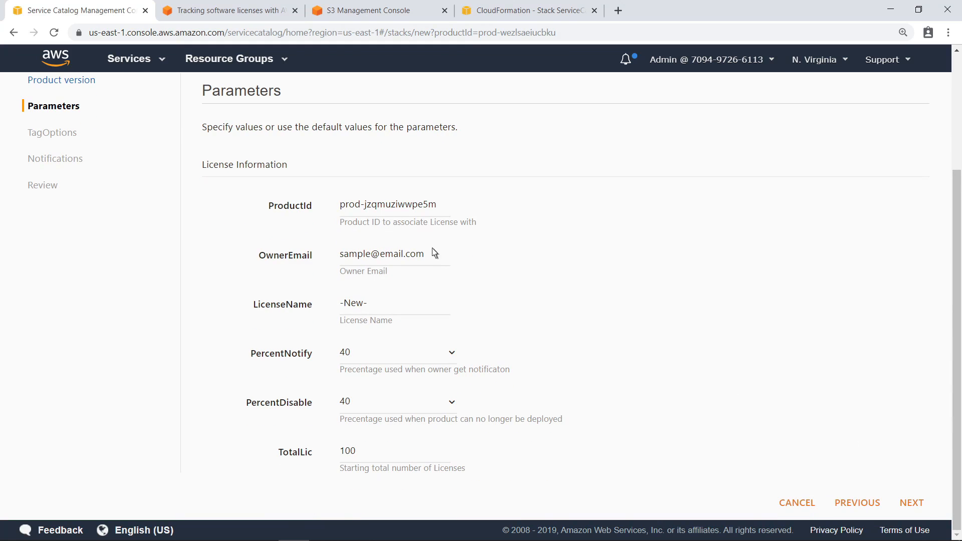
triple_click(342, 209)
key("ctrl+v")
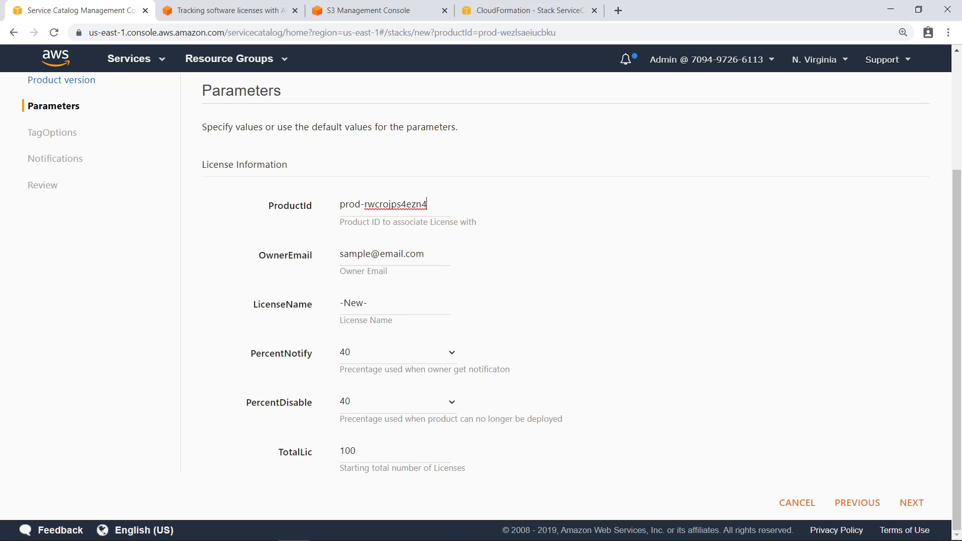
triple_click(346, 257)
type("awslicmgr@example.com")
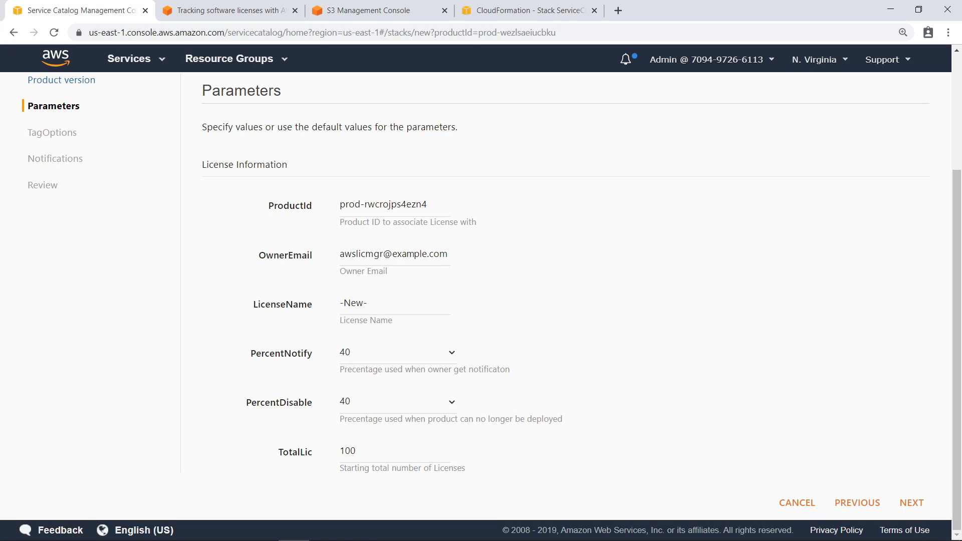
triple_click(344, 310)
type("S3-Bucket-Licenses")
Set PercentNotify to 50, PercentDisable to 90, and TotalLic to 4.
left_click(454, 355)
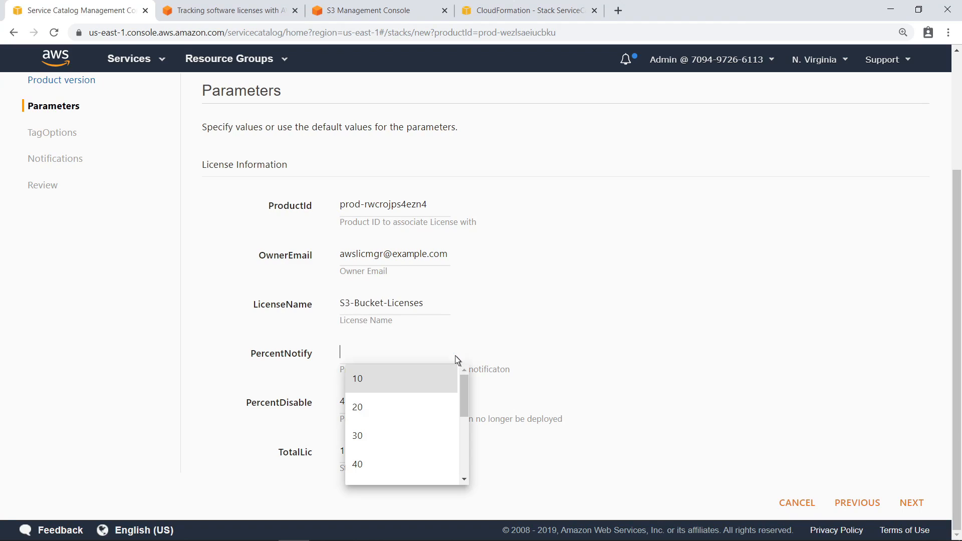
scroll(464, 448, "down", 2)
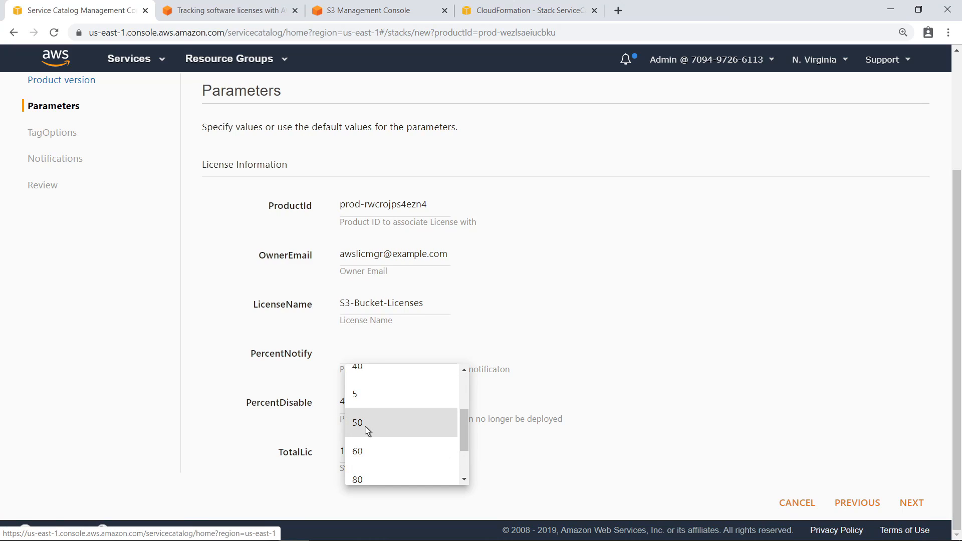
left_click(368, 430)
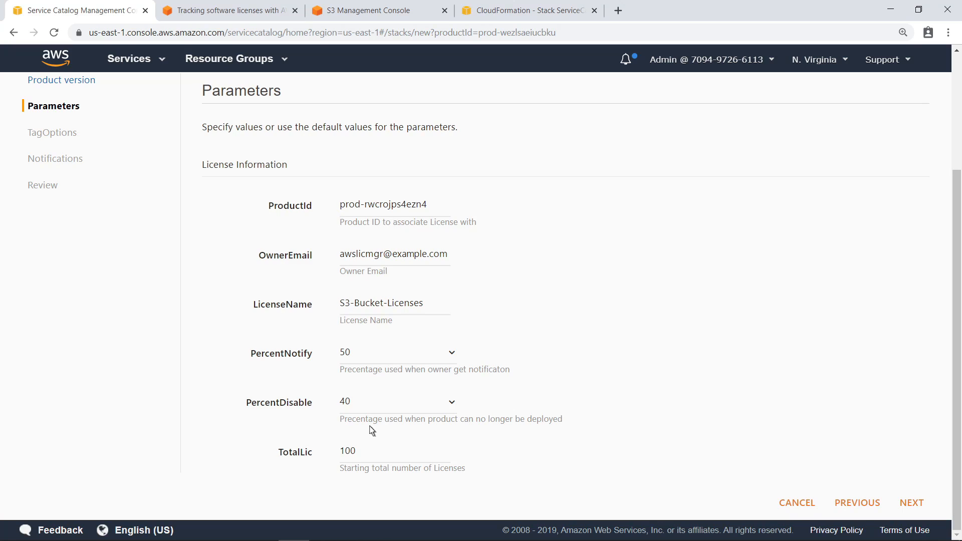
left_click(454, 403)
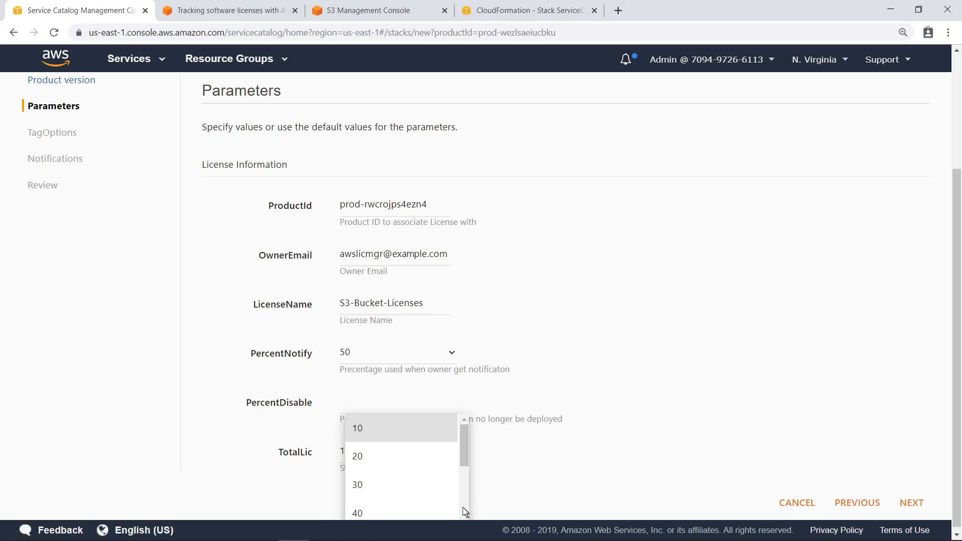
scroll(464, 508, "down", 3)
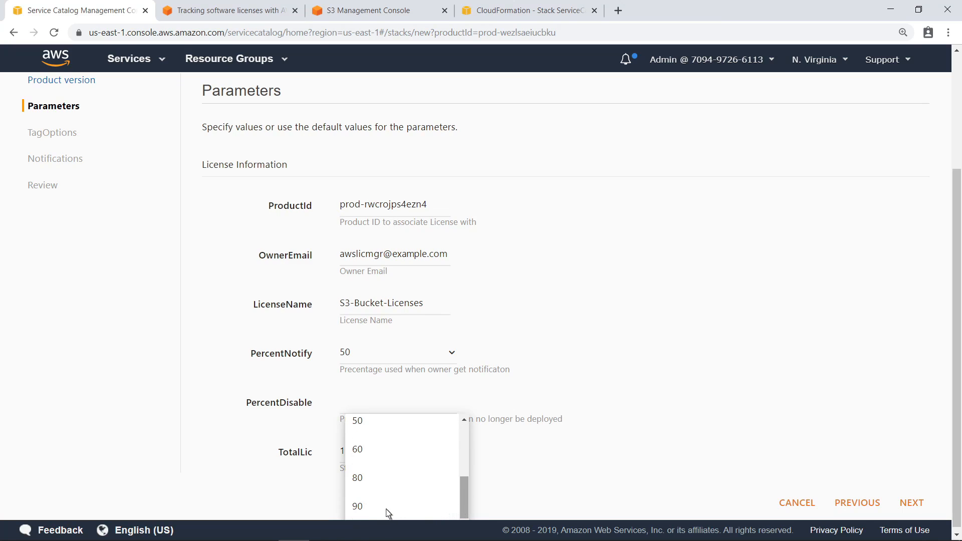
left_click(357, 506)
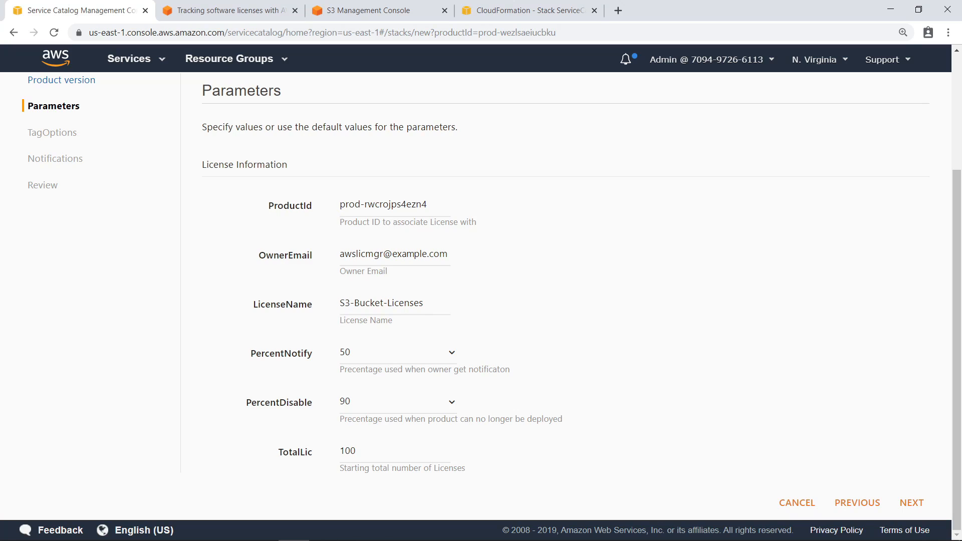
double_click(343, 450)
type("4")
Skip TagOptions and Notifications, launch ServiceCatalogLicenseManager, and refresh until it shows Available.
left_click(902, 504)
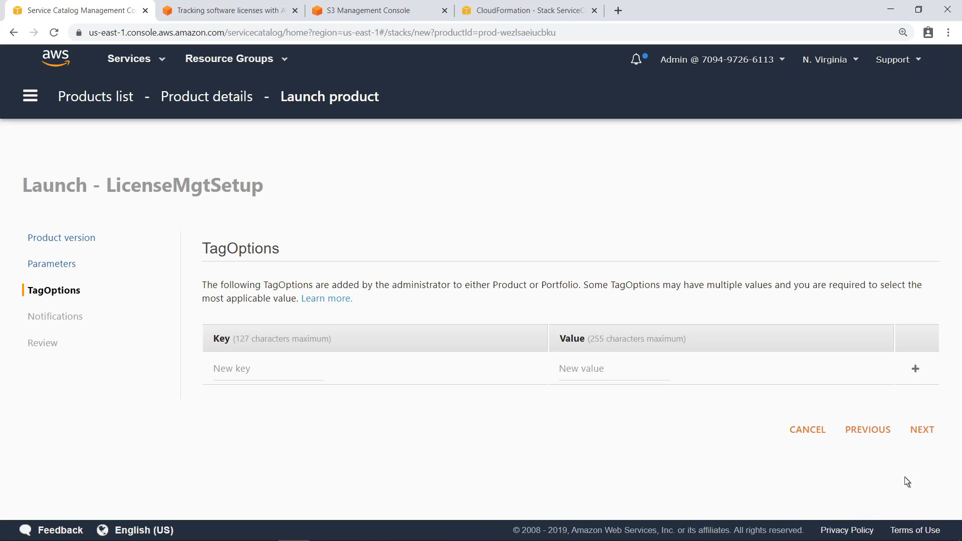
left_click(912, 436)
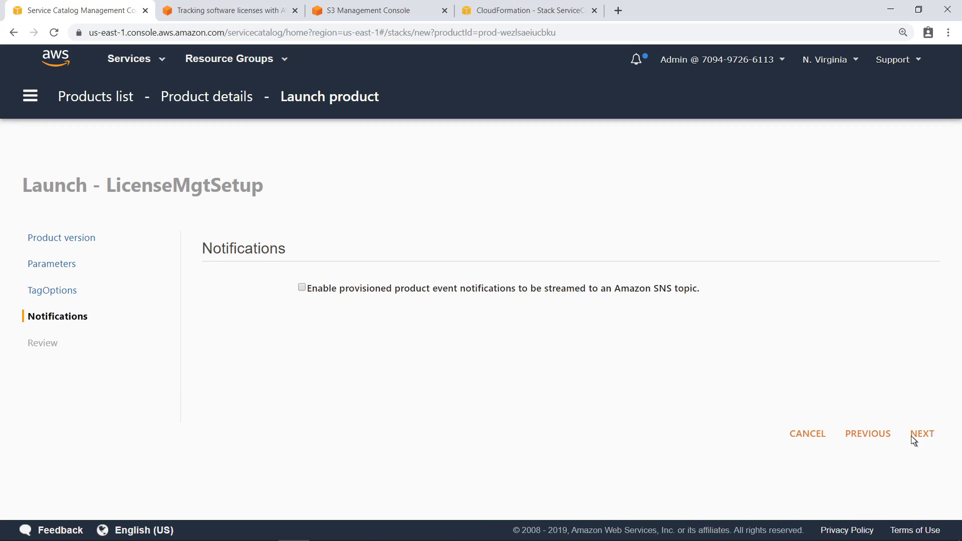
left_click(913, 439)
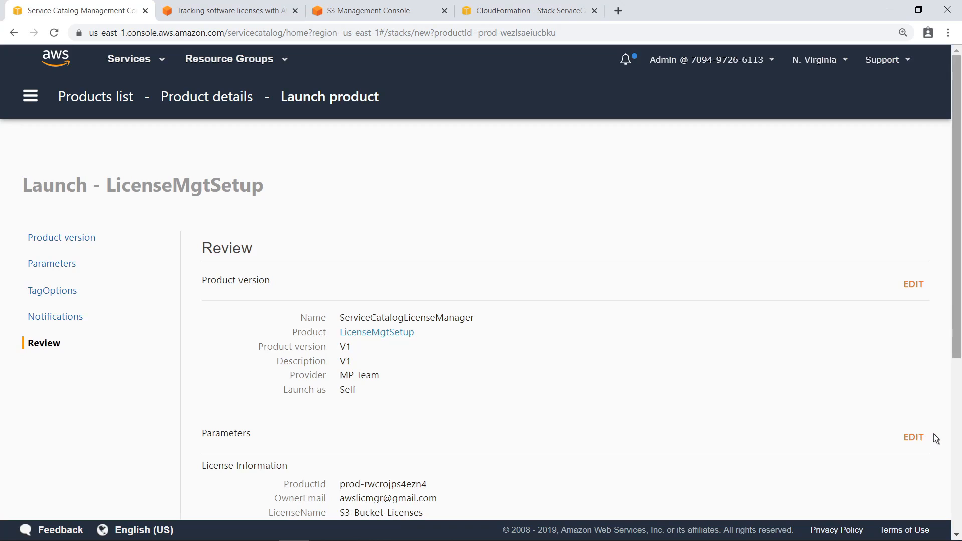
scroll(958, 436, "down", 6)
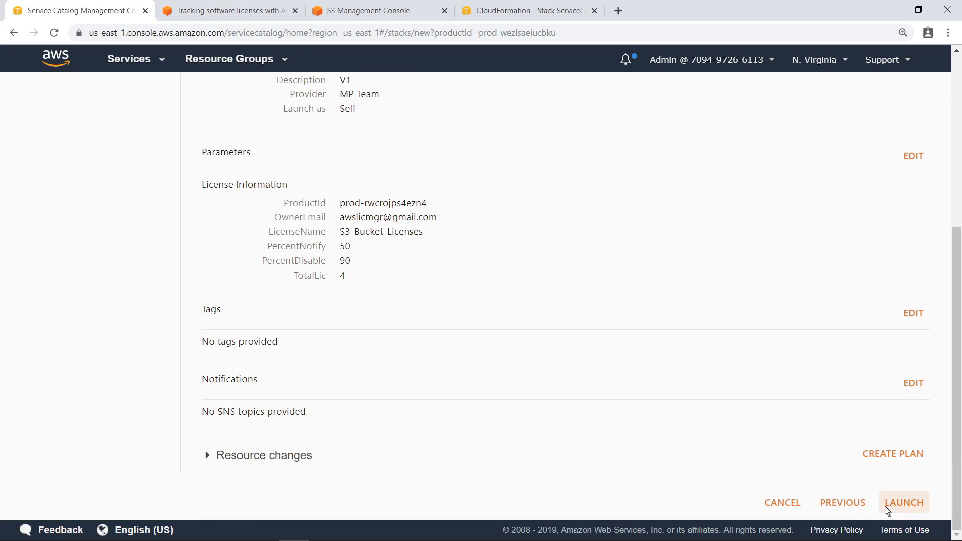
left_click(887, 510)
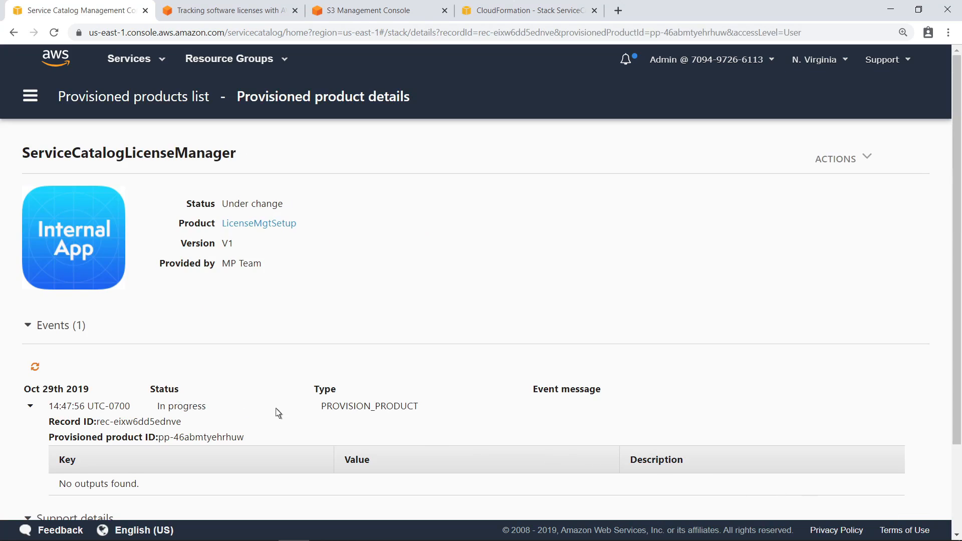
left_click(34, 366)
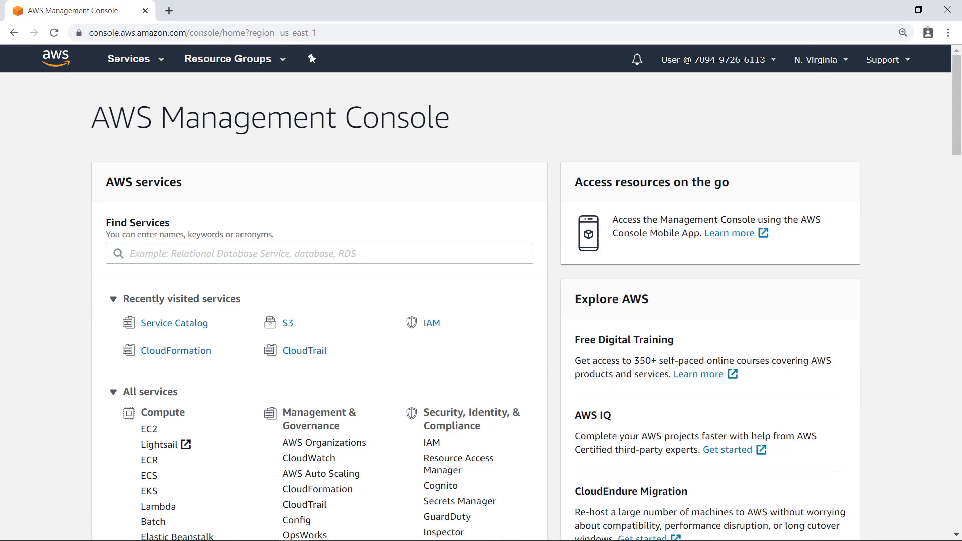
Launch the SCPrivBucket product as License1 and advance to its bucketName parameter.
left_click(205, 326)
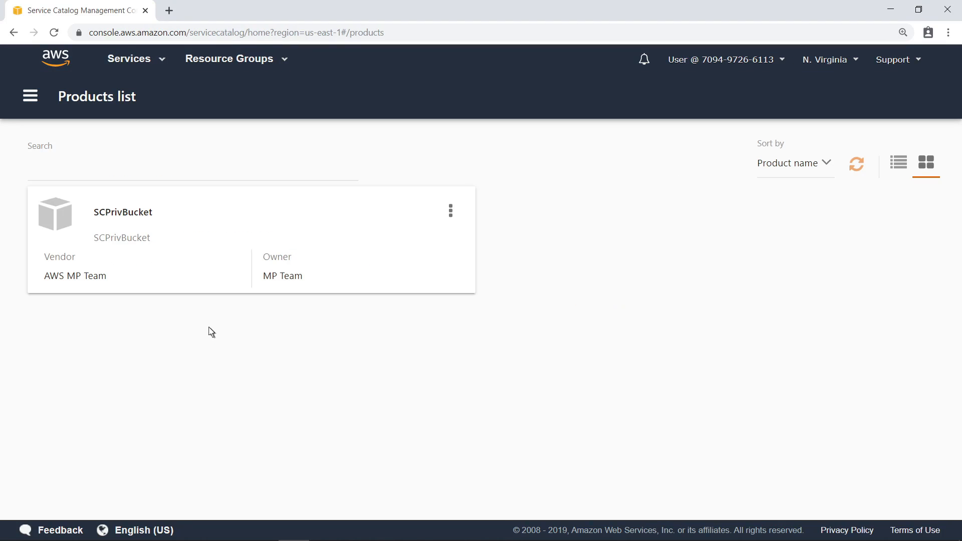
left_click(150, 213)
left_click(128, 321)
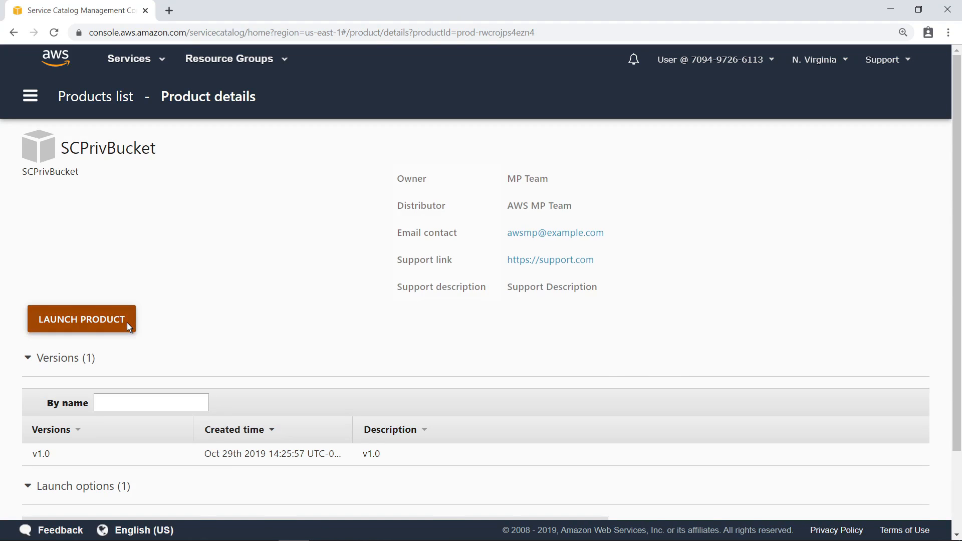
scroll(938, 497, "down", 2)
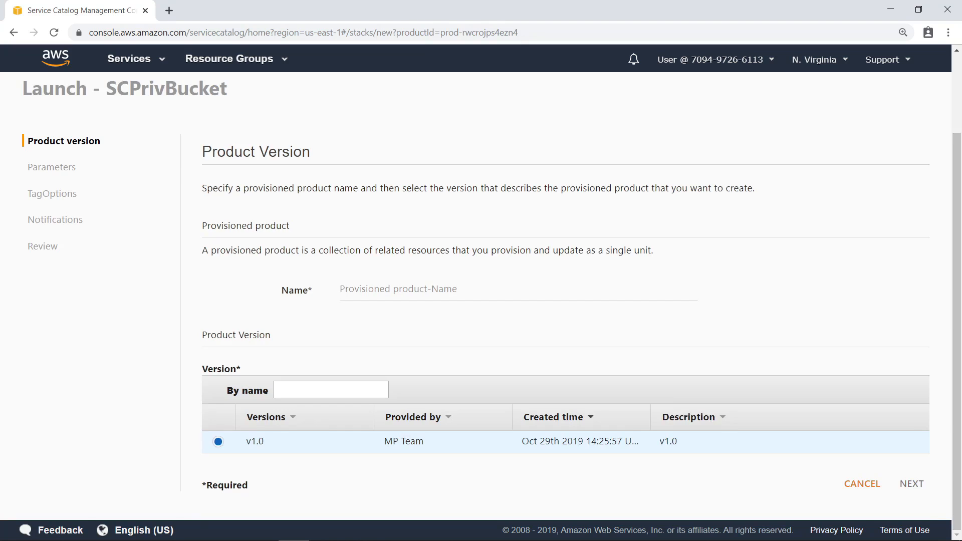
left_click(348, 297)
type("License1")
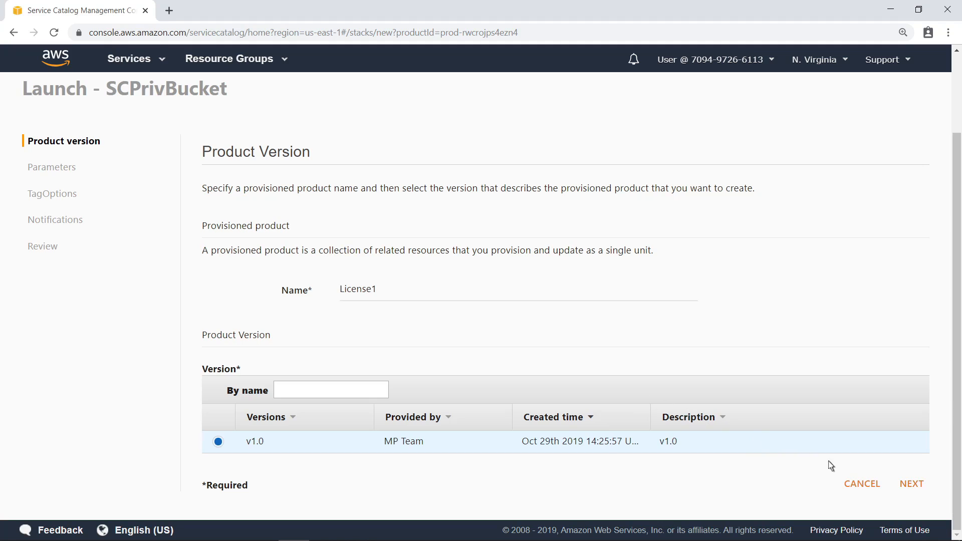
left_click(910, 483)
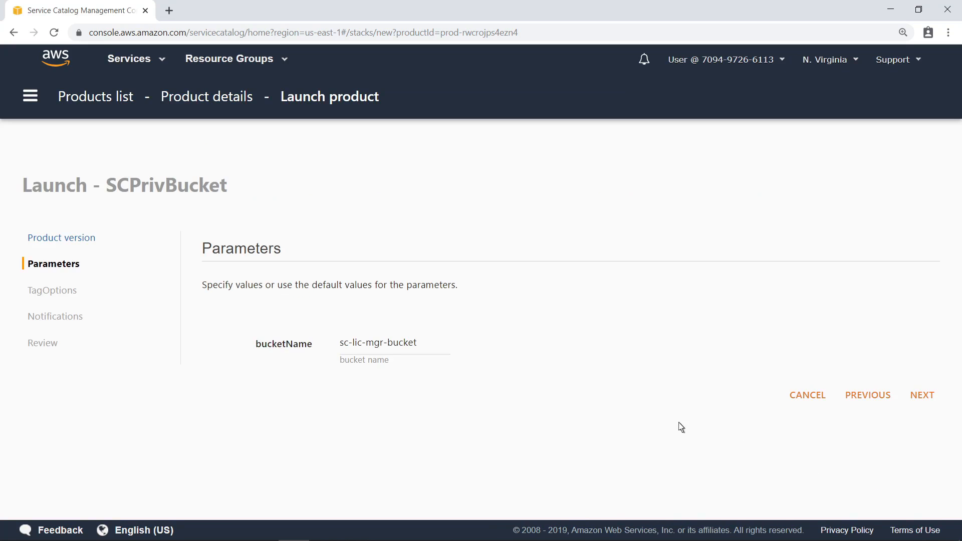
Change bucketName to sc-lic-mgr-bucket-1 and launch License1 through the remaining wizard pages.
left_click(417, 348)
type("-1")
left_click(915, 401)
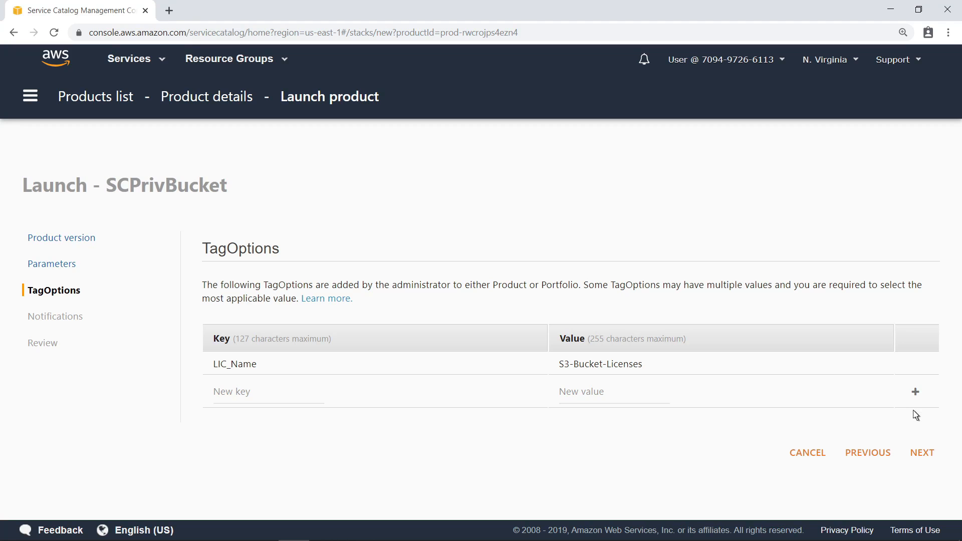
left_click(921, 453)
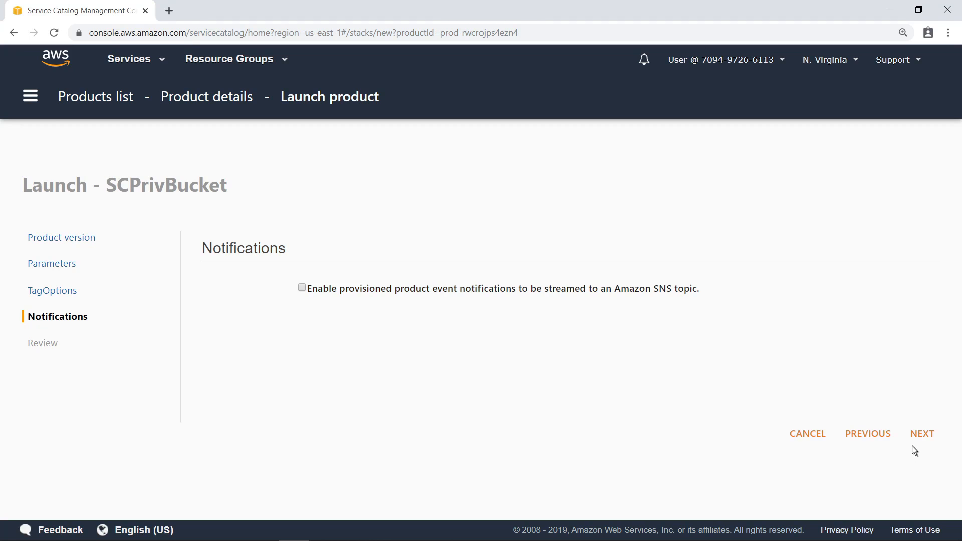
left_click(915, 441)
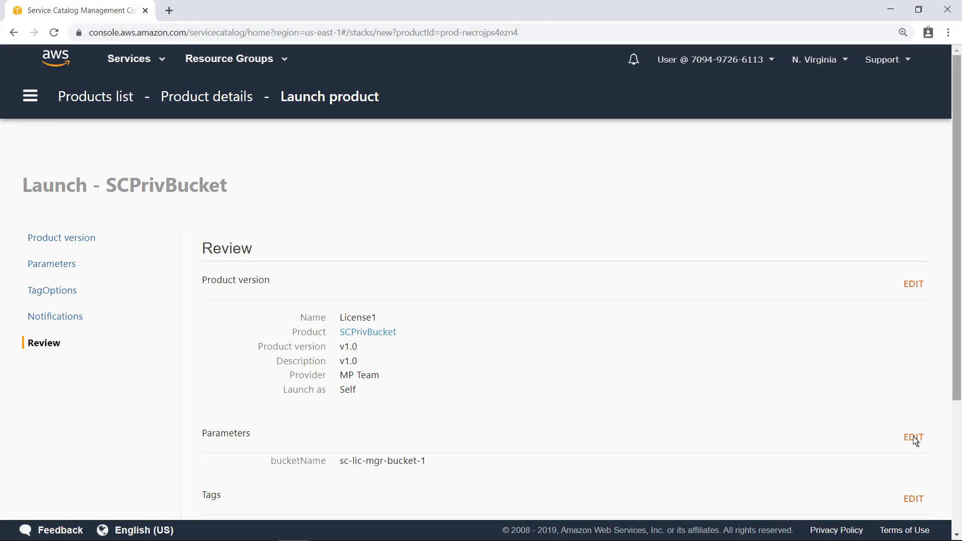
scroll(956, 471, "down", 5)
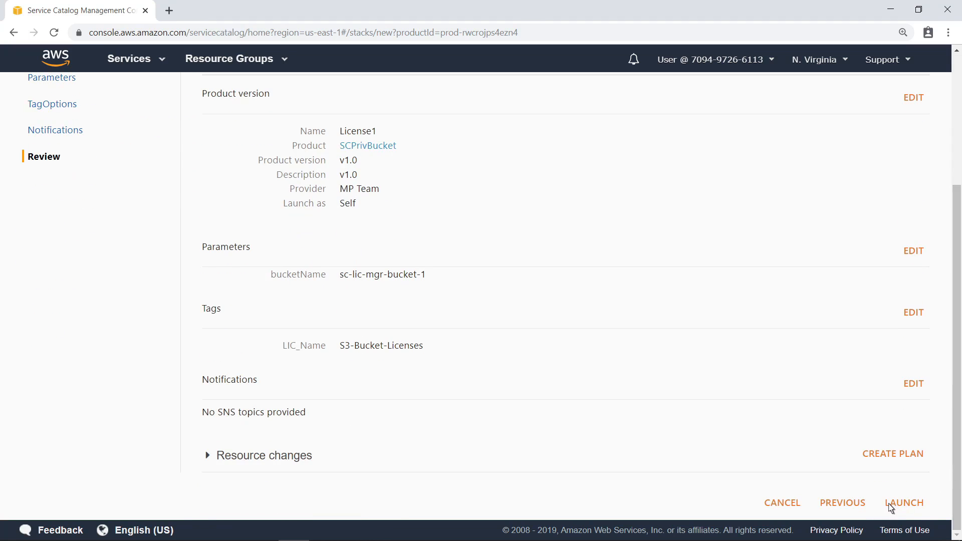
left_click(891, 504)
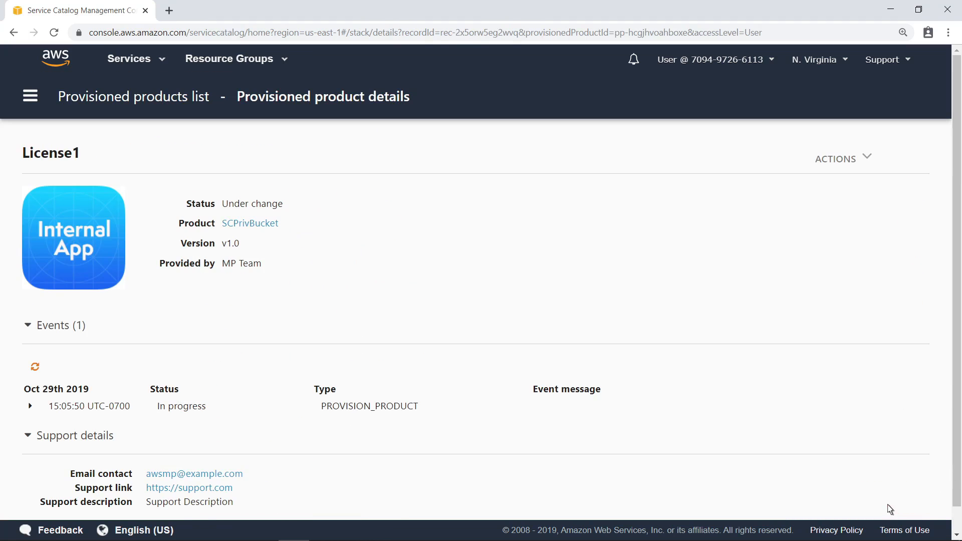
Refresh License1's events to confirm it is Available, then open its S3Url output in a new tab.
left_click(35, 367)
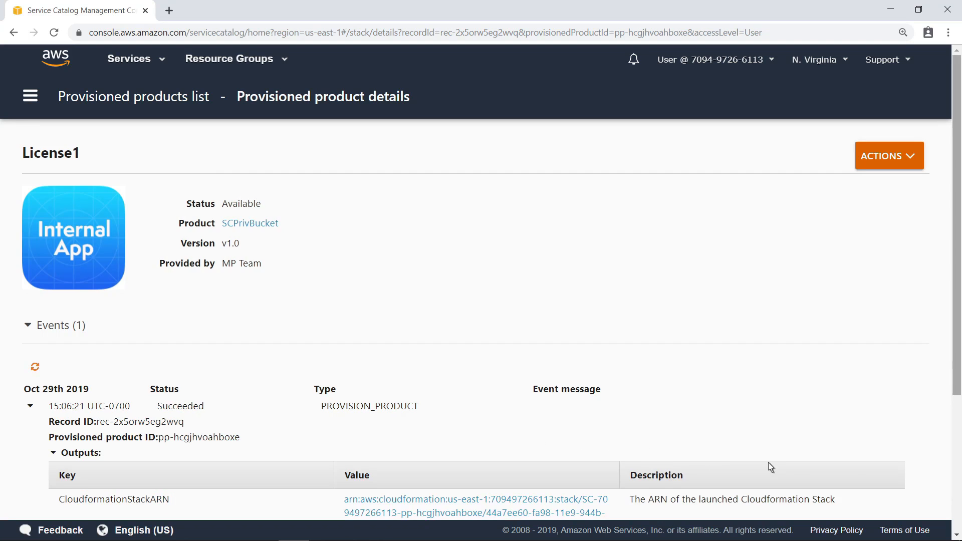
scroll(954, 491, "down", 3)
scroll(954, 491, "down", 1)
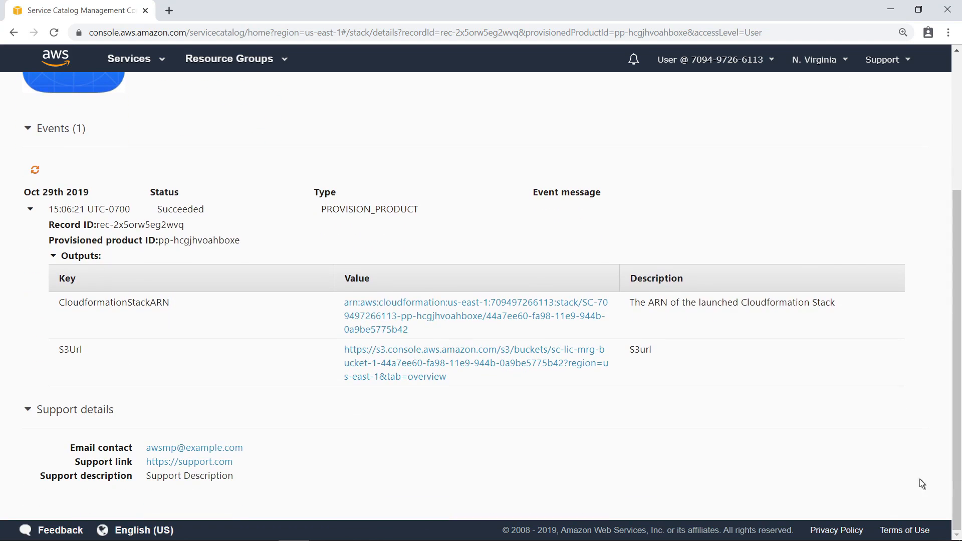
left_click(444, 377)
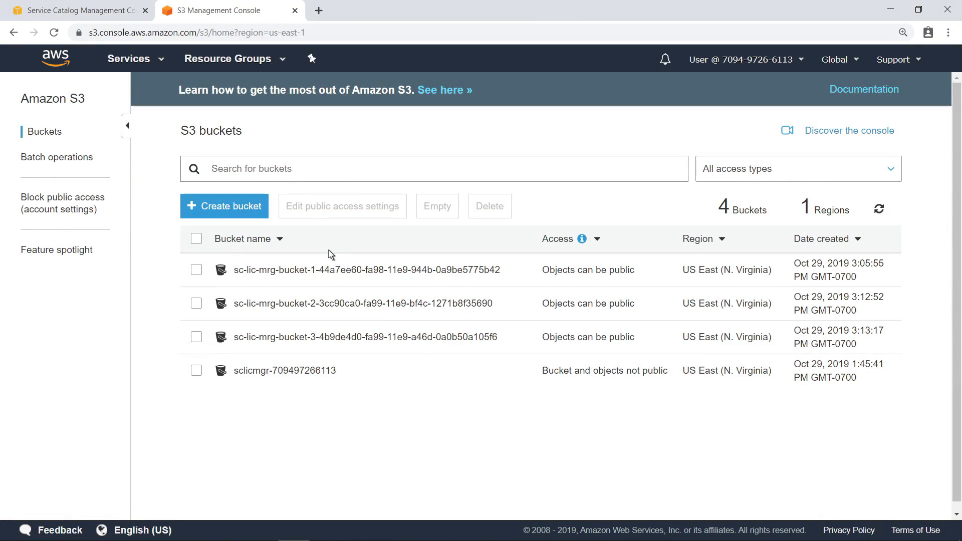
Start a new SCPrivBucket launch with the provisioned product name License4.
left_click(122, 15)
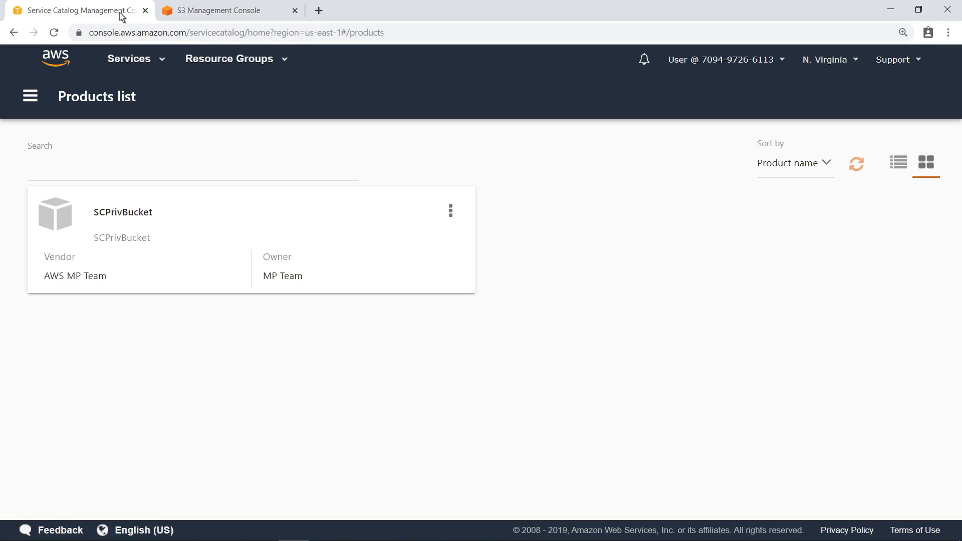
left_click(149, 214)
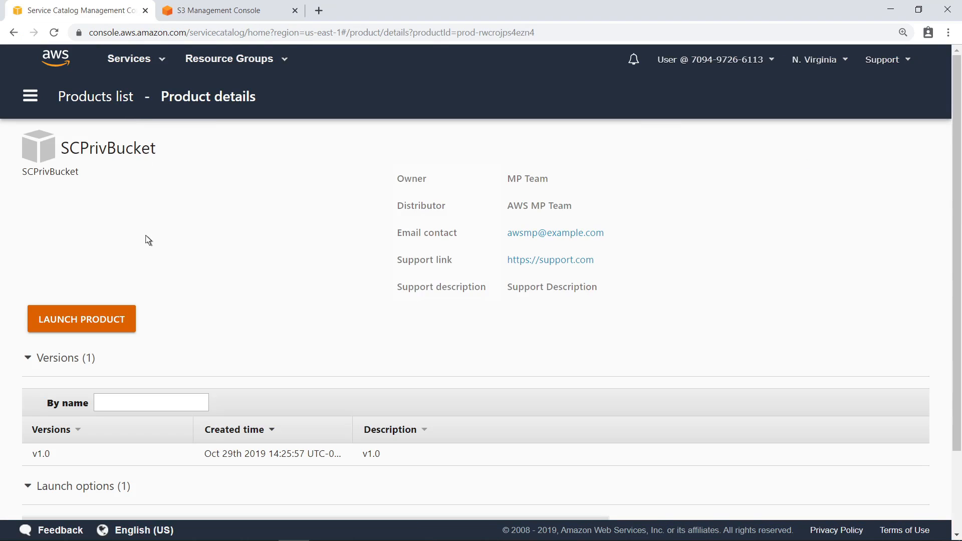
left_click(123, 320)
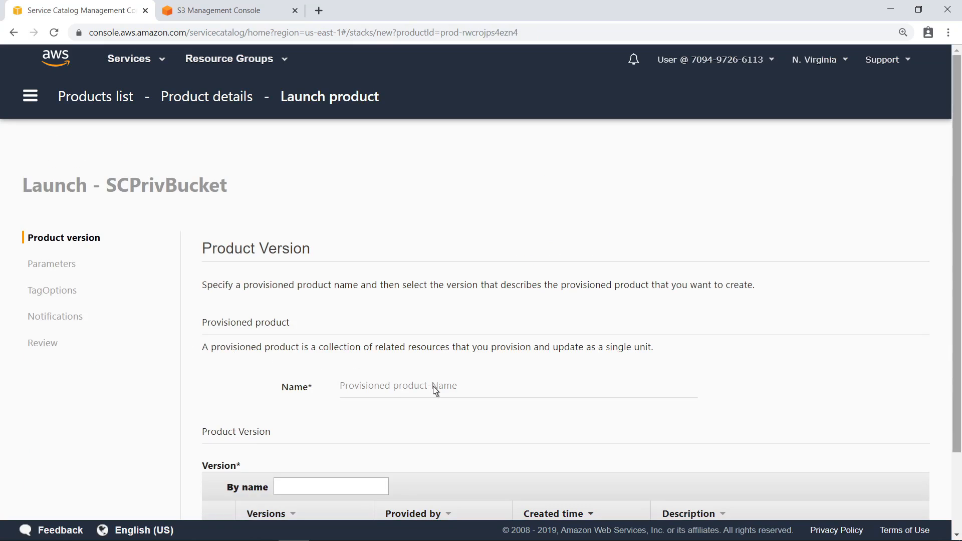
scroll(948, 498, "down", 2)
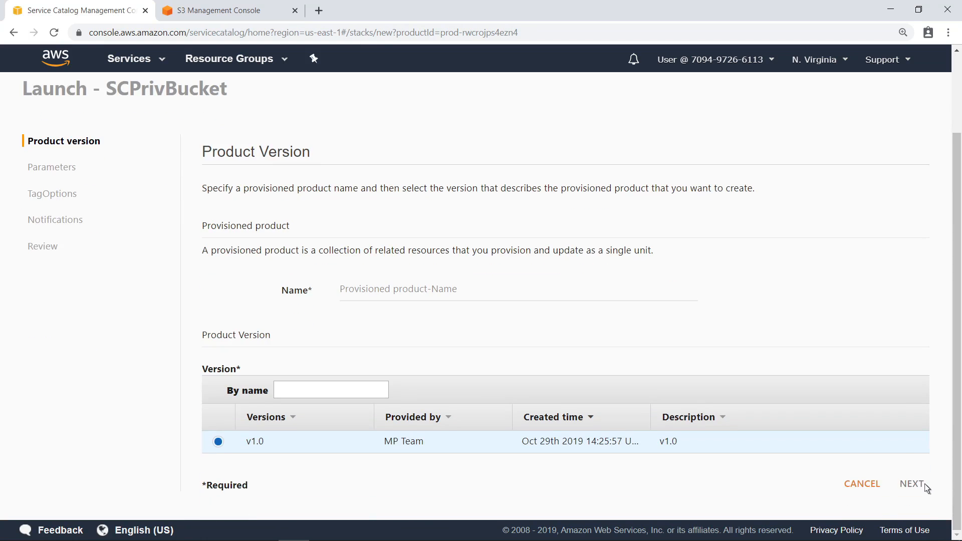
left_click(353, 294)
type("License4")
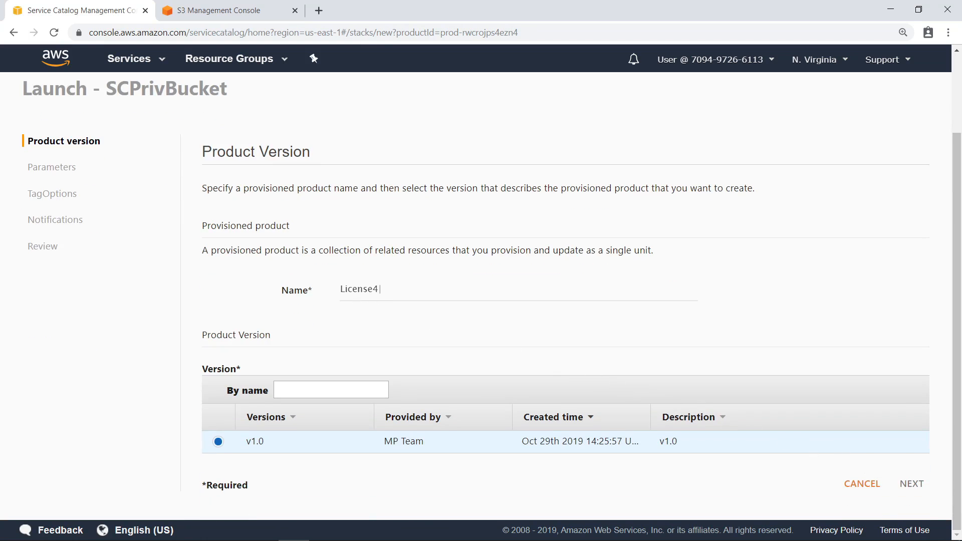
Set bucketName to sc-lic-mgr-bucket-4 and launch License4 after the remaining steps.
left_click(909, 484)
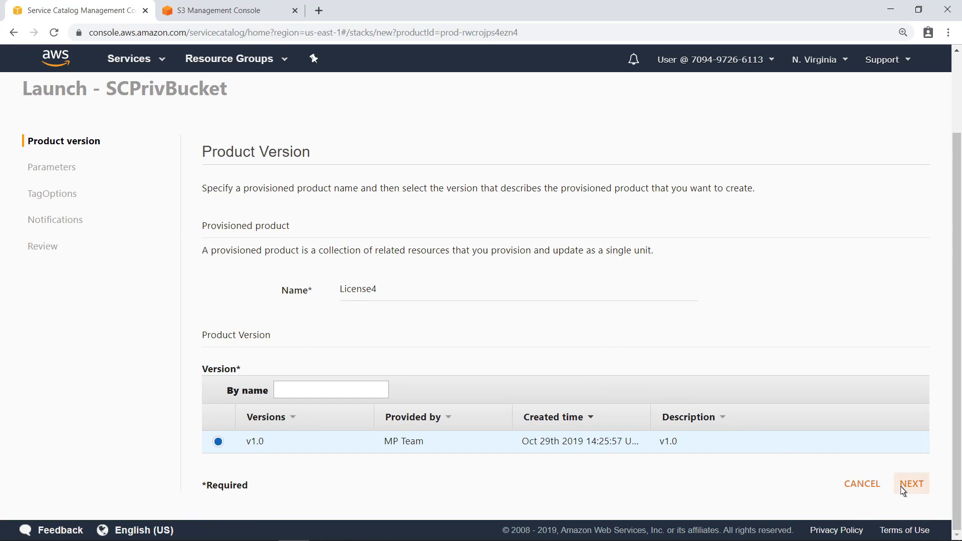
left_click(437, 349)
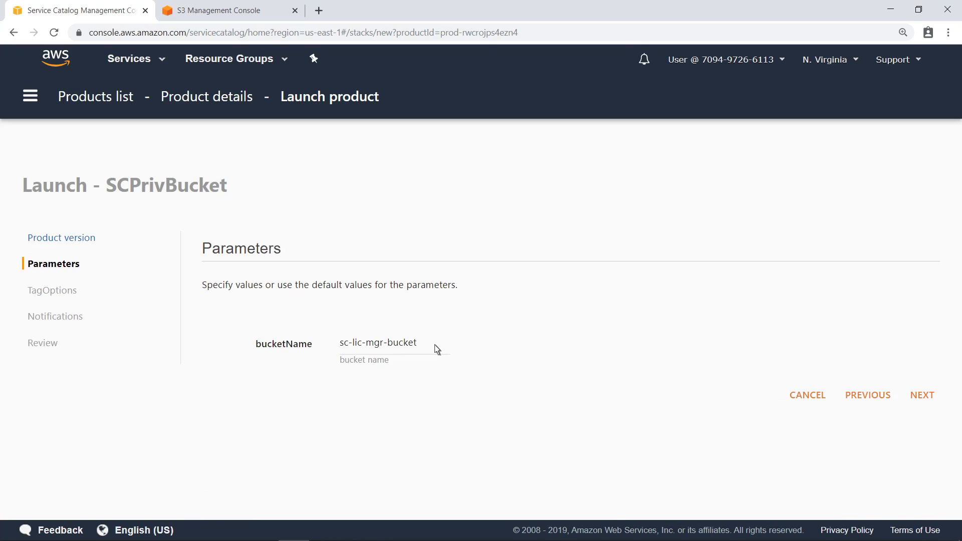
type("-4")
left_click(912, 397)
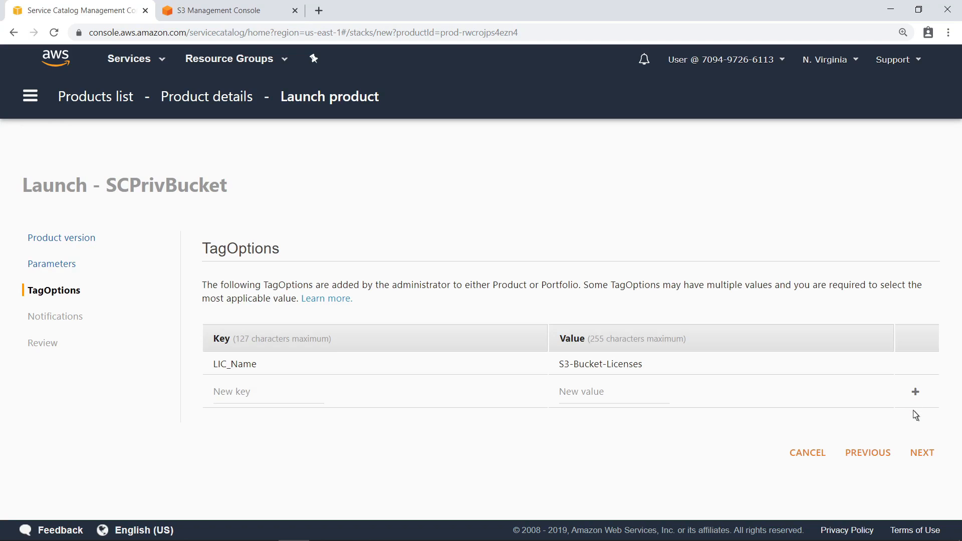
left_click(919, 451)
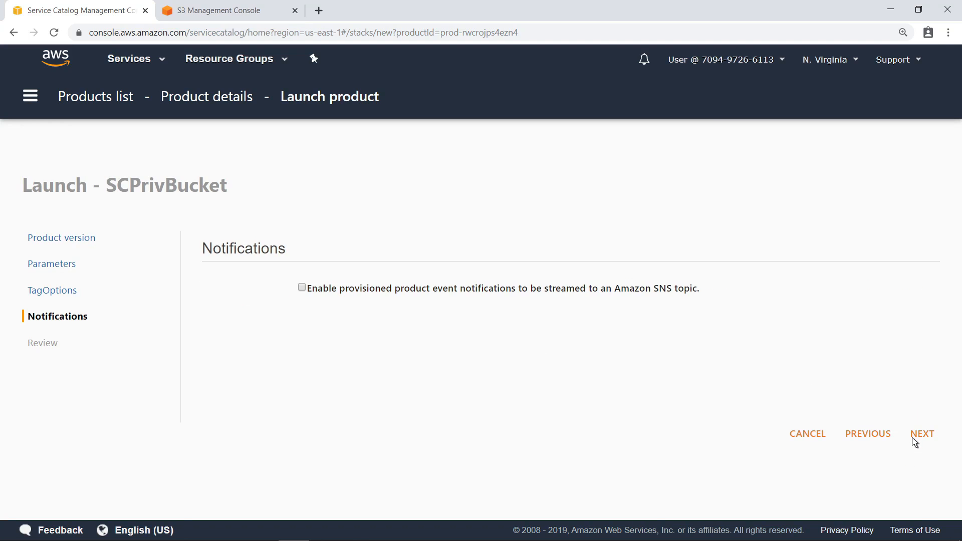
left_click(913, 439)
scroll(948, 461, "down", 5)
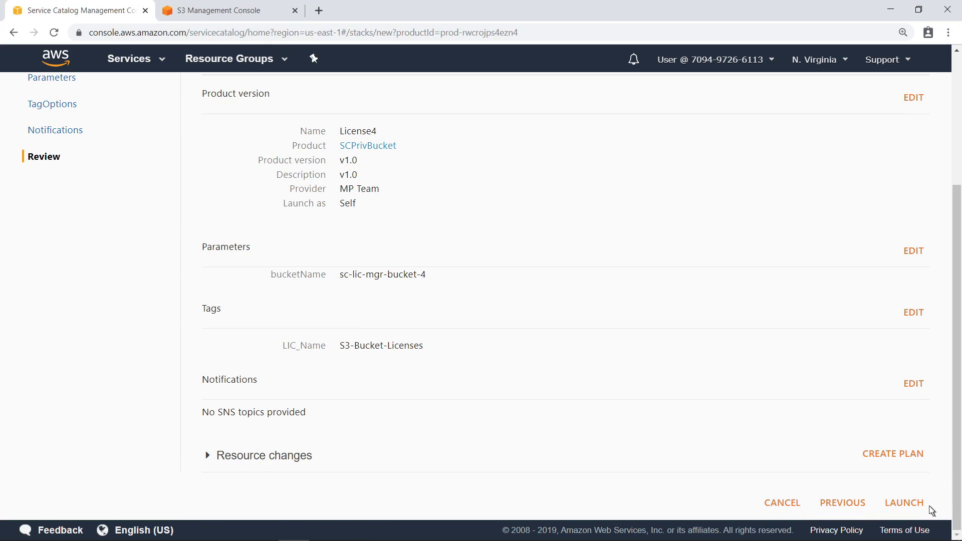
left_click(904, 502)
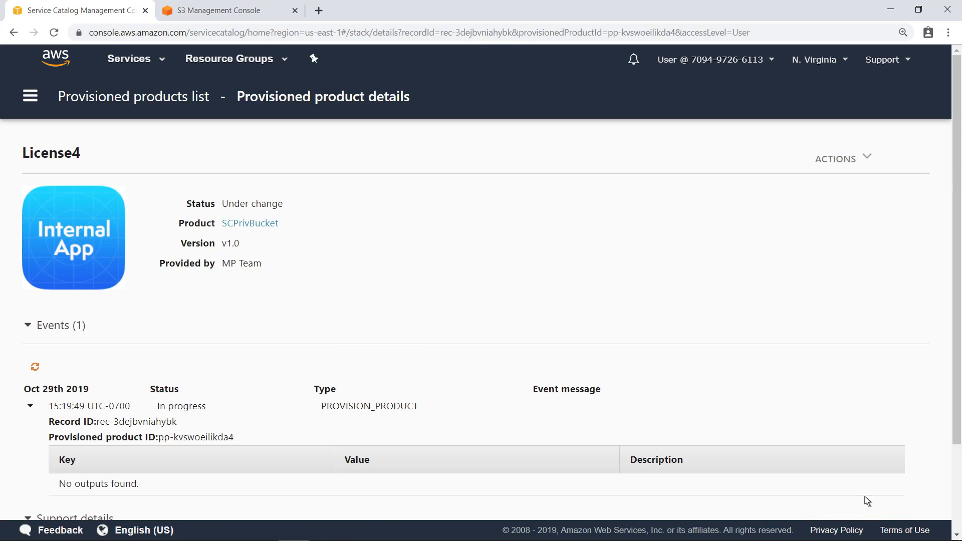
Refresh License4's events to confirm it is Available, then go to the Service Catalog Products list.
left_click(35, 368)
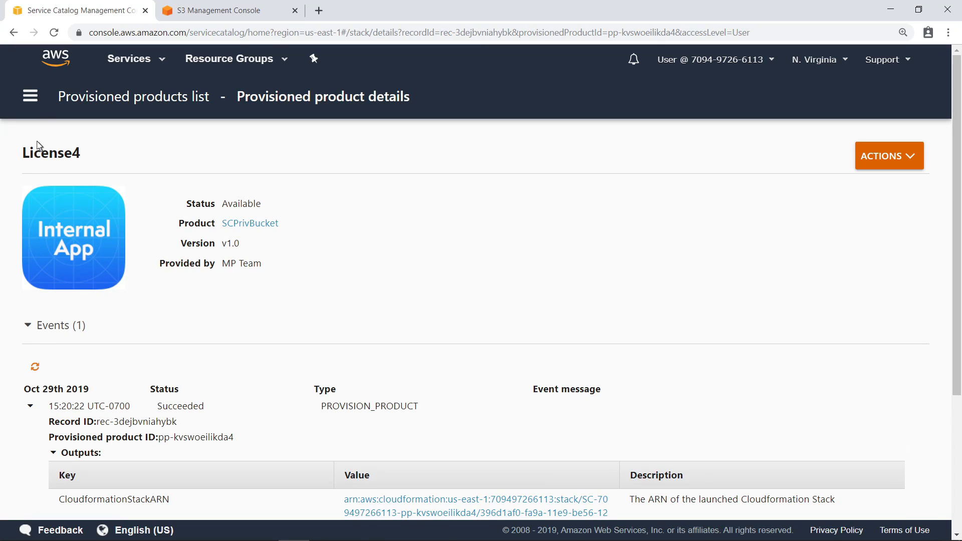
left_click(30, 95)
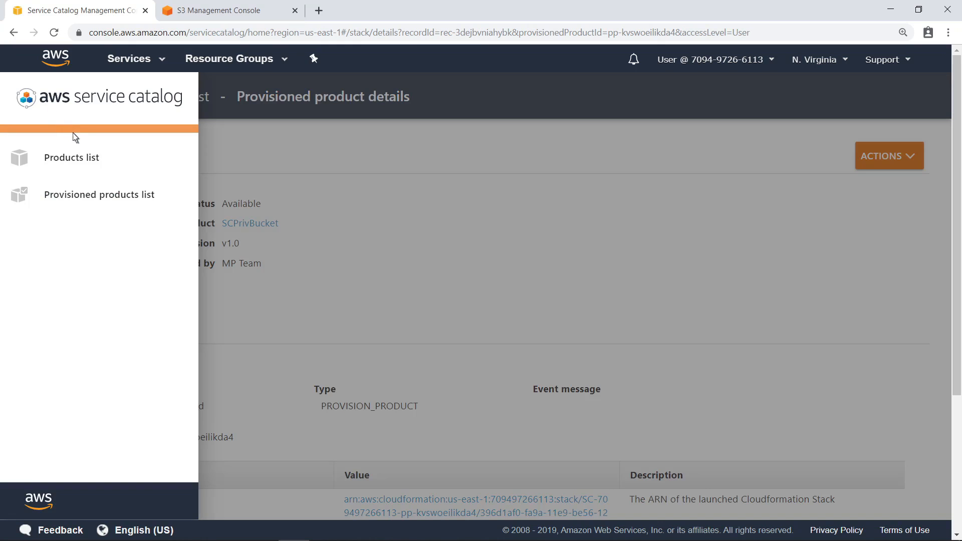
left_click(87, 157)
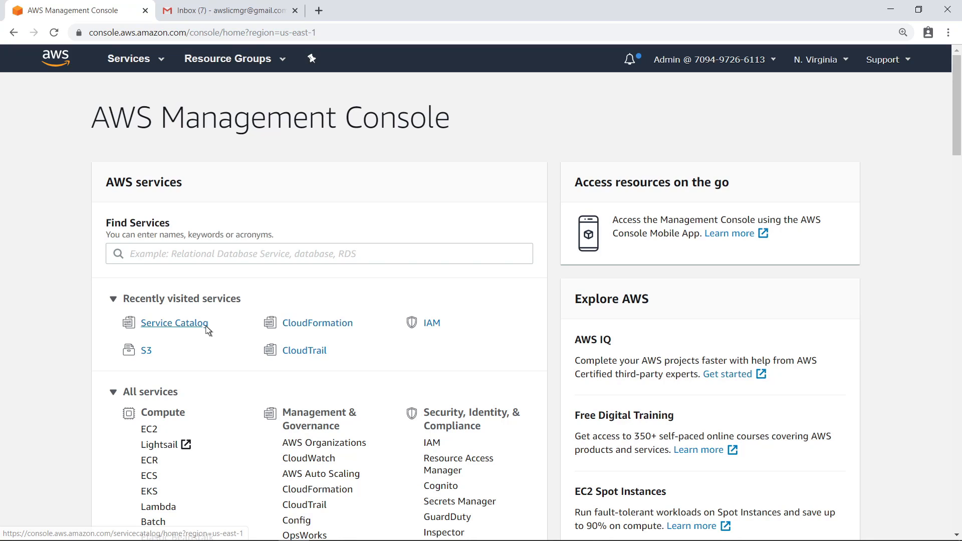
View the admin Products list with LicenseMgtSetup and SCPrivBucket, then switch to the Gmail tab.
left_click(174, 323)
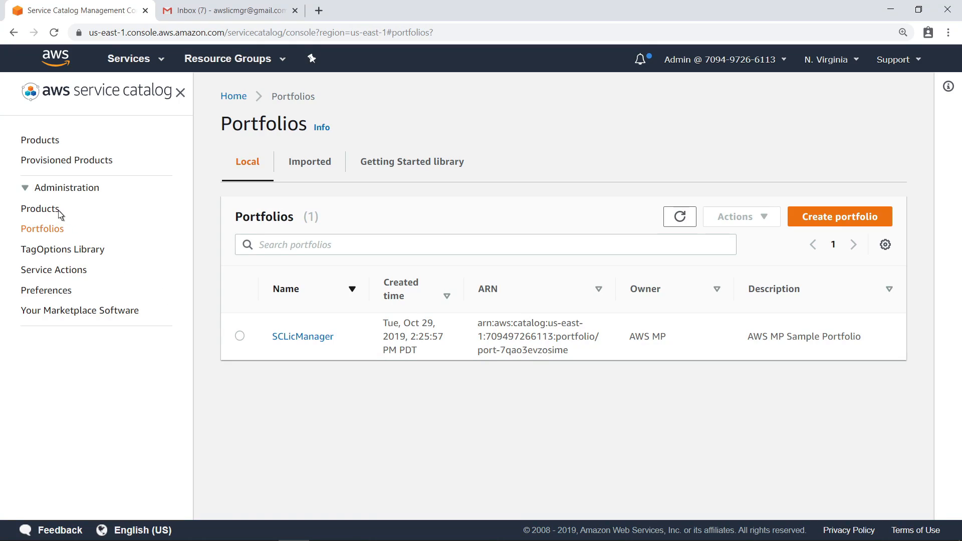
left_click(40, 208)
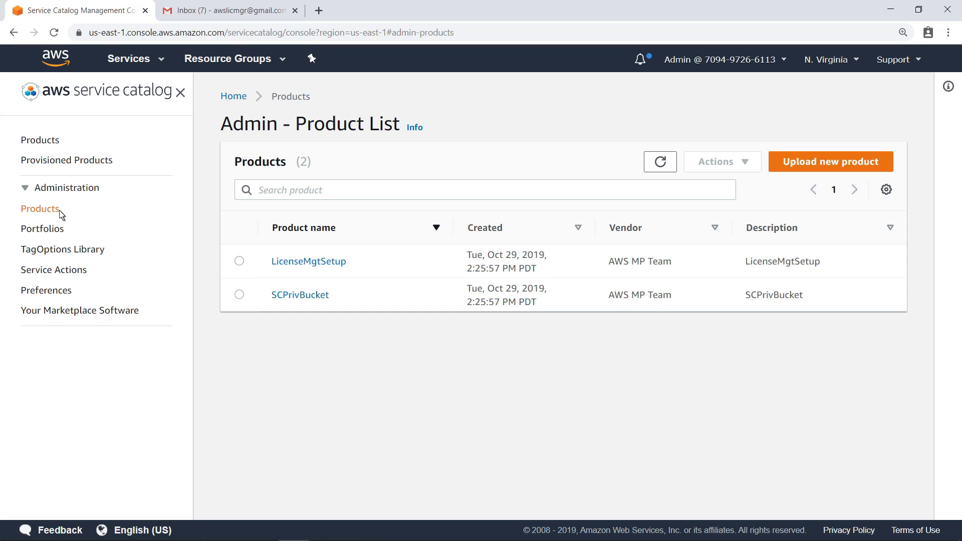
left_click(267, 17)
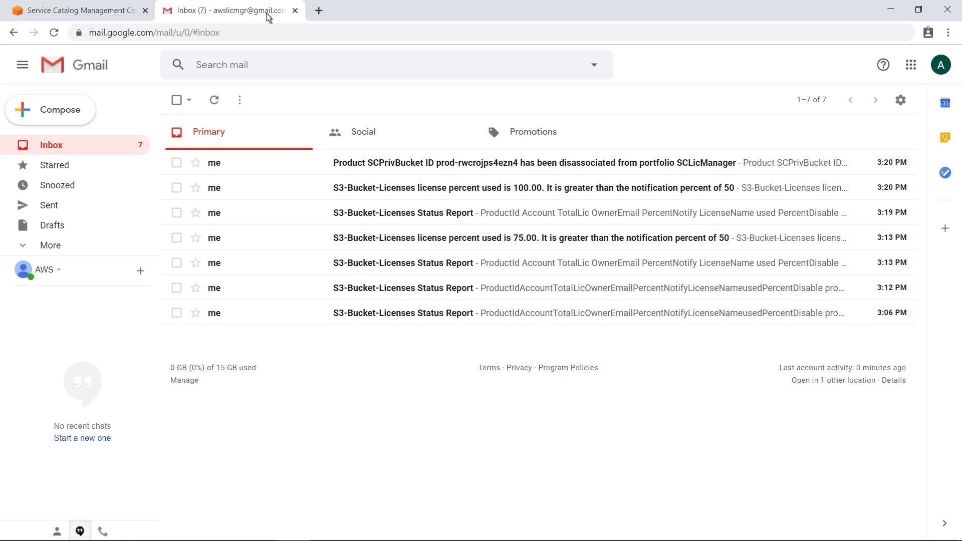
Read the 3:19 PM S3-Bucket-Licenses status report, then open the SCPrivBucket disassociation alert.
left_click(337, 217)
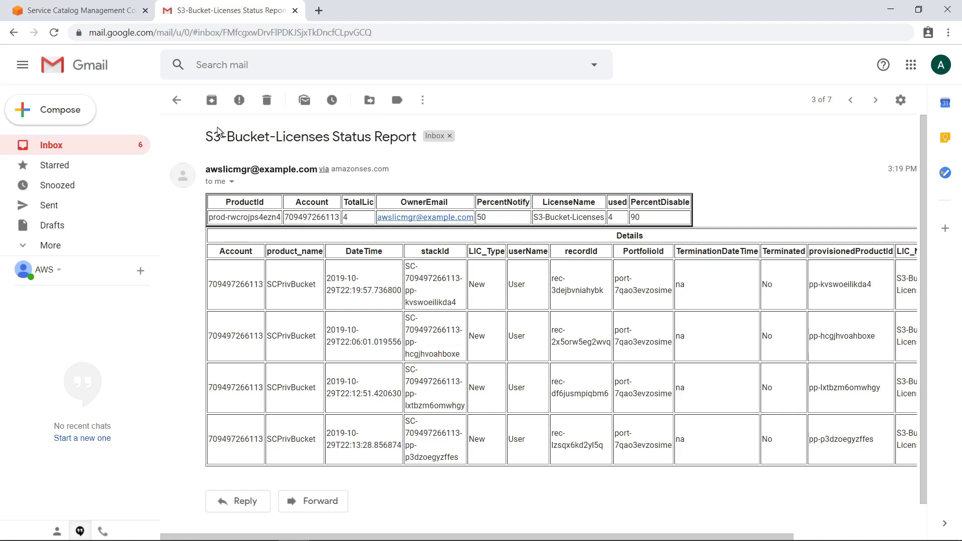
left_click(178, 101)
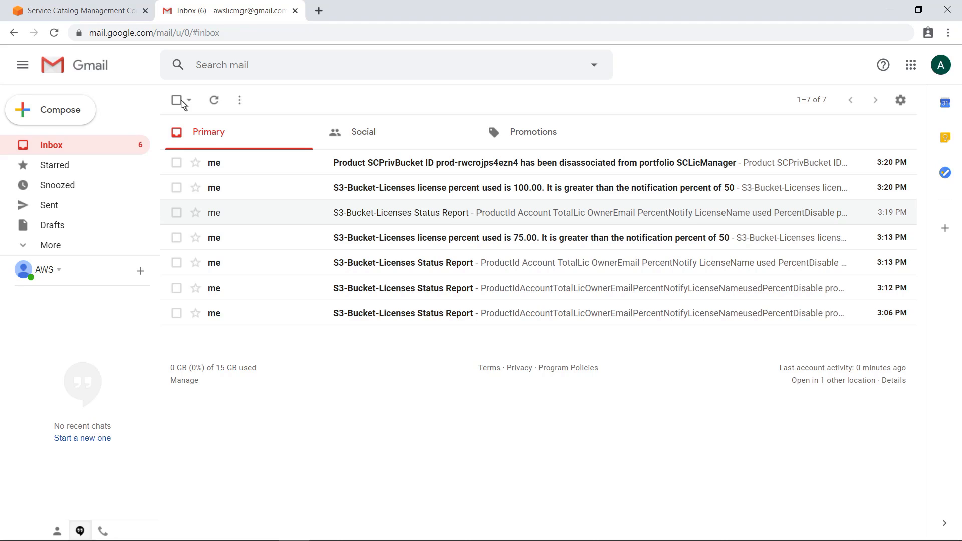
left_click(336, 166)
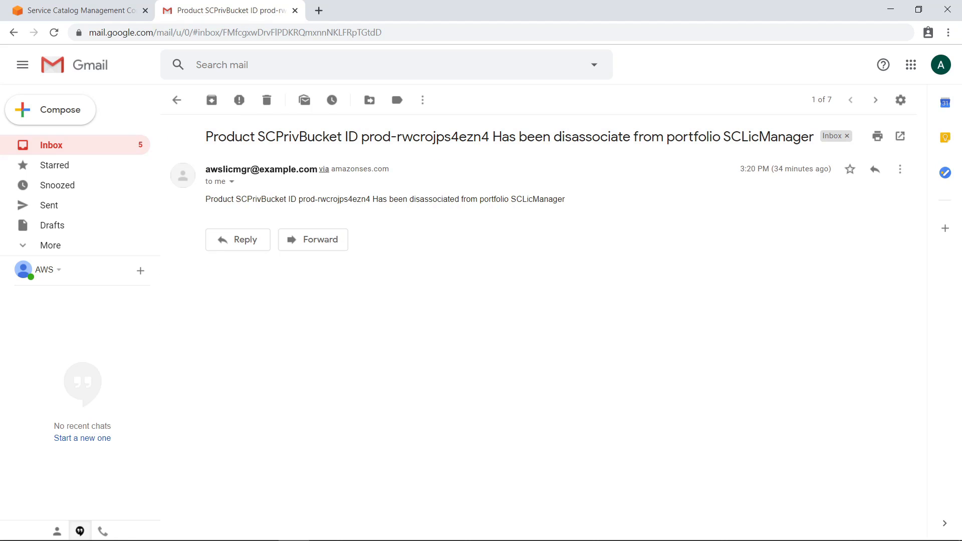